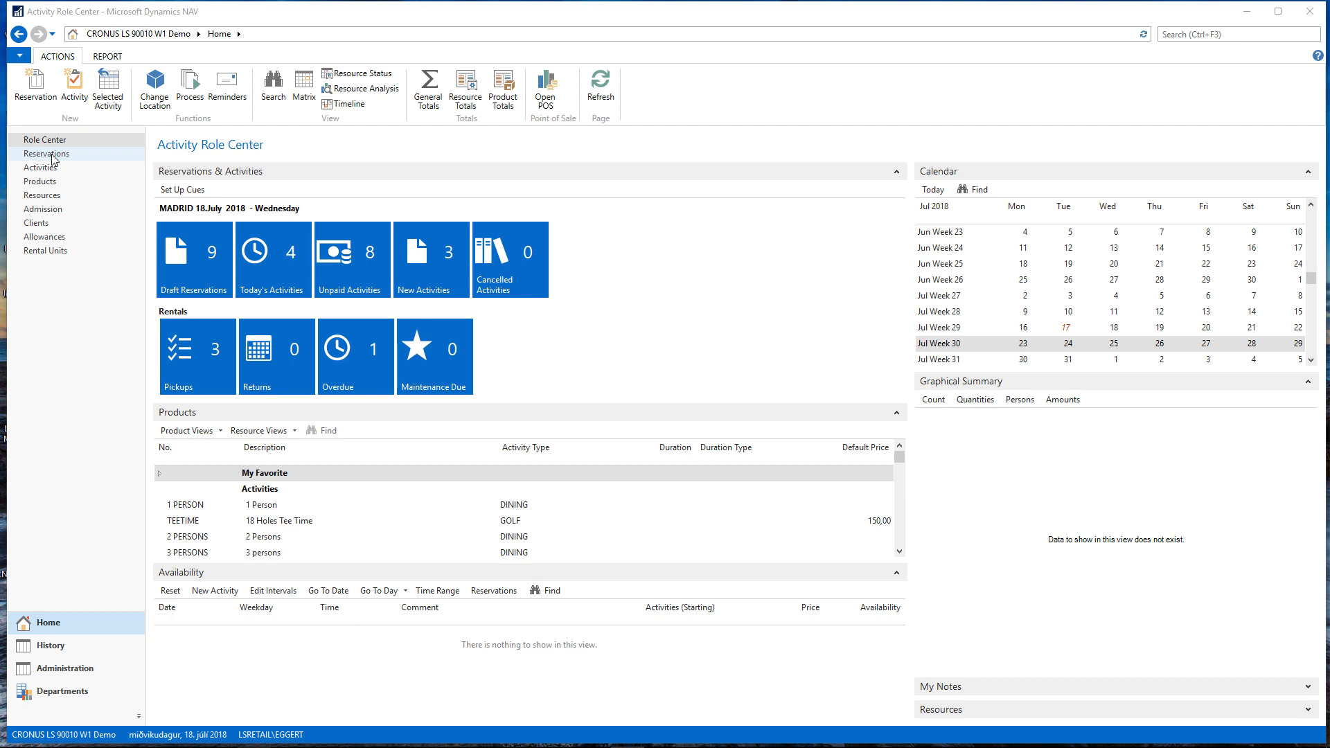
Select the Rental Carriage product and review its availability by date
{"action": "scroll", "coordinate": [484, 535], "scroll_direction": "down", "scroll_amount": 5}
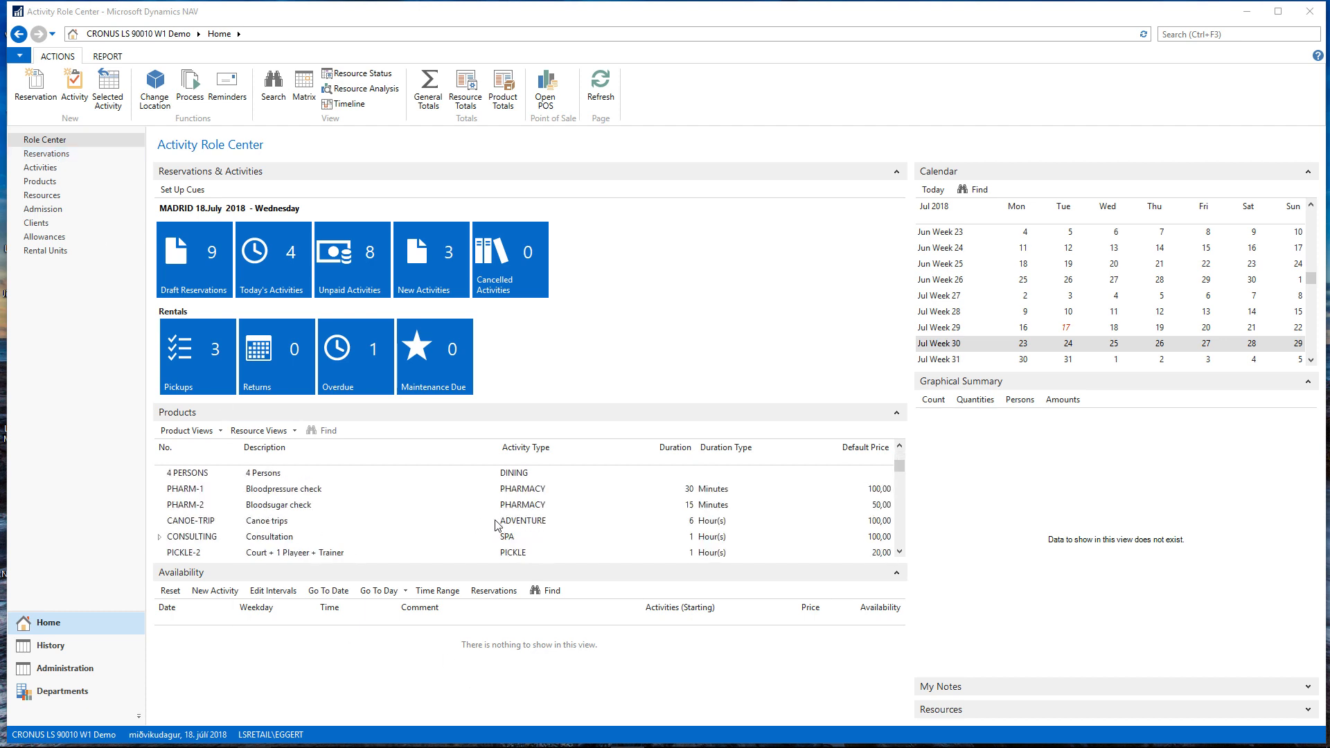
{"action": "scroll", "coordinate": [471, 540], "scroll_direction": "down", "scroll_amount": 5}
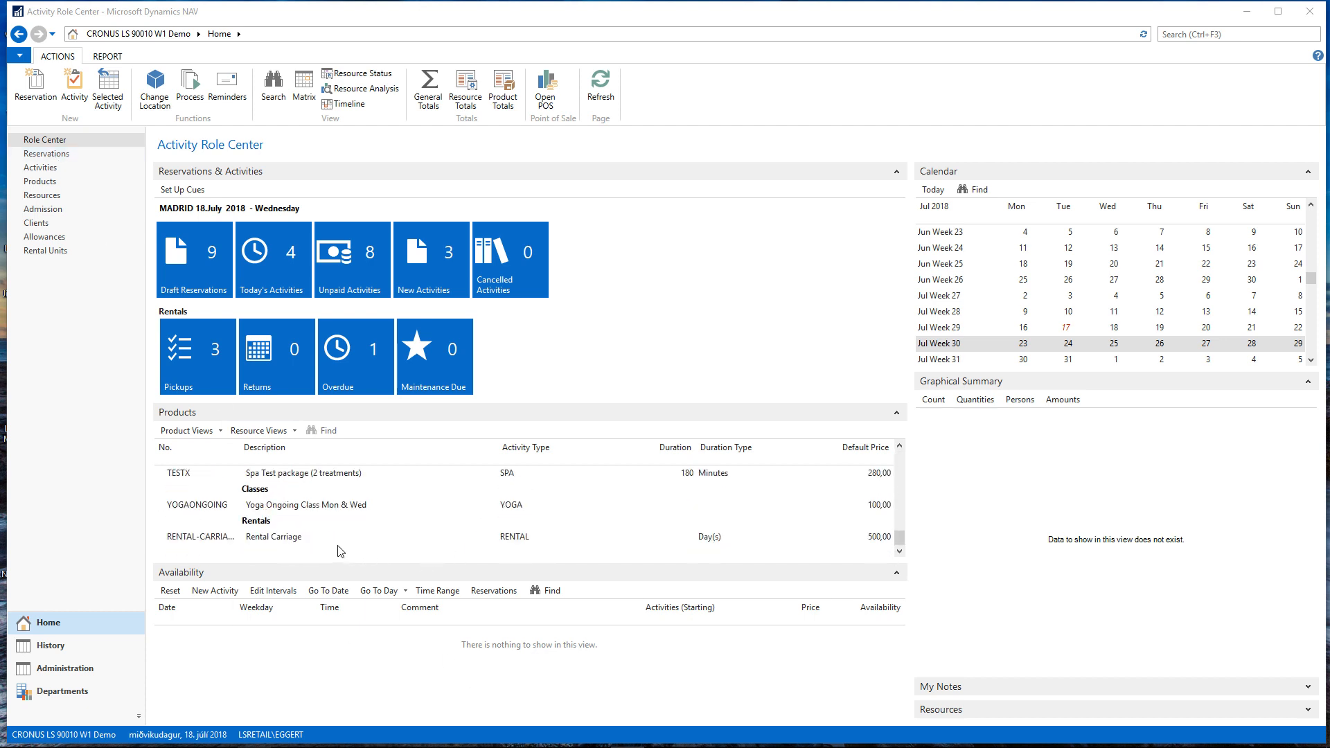
{"action": "left_click", "coordinate": [336, 540]}
{"action": "scroll", "coordinate": [402, 666], "scroll_direction": "down", "scroll_amount": 2}
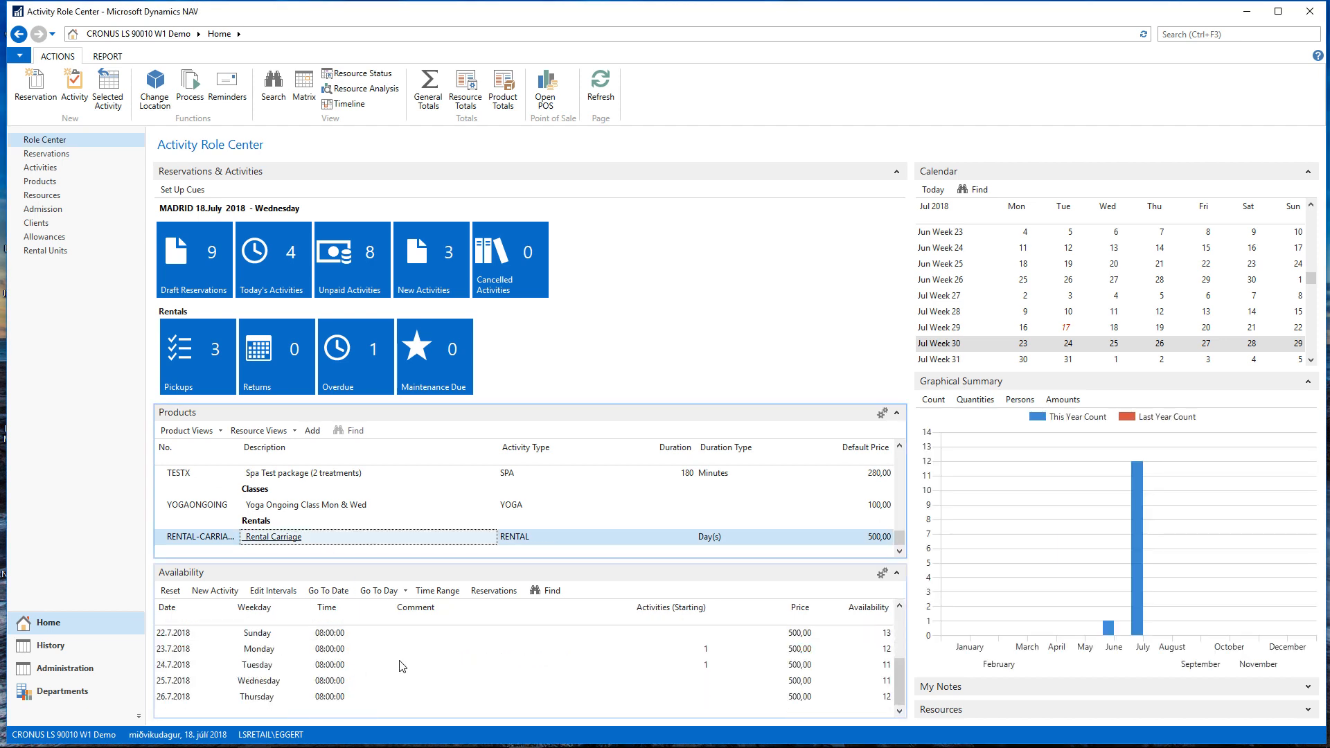
{"action": "scroll", "coordinate": [370, 675], "scroll_direction": "up", "scroll_amount": 1}
{"action": "scroll", "coordinate": [183, 679], "scroll_direction": "up", "scroll_amount": 1}
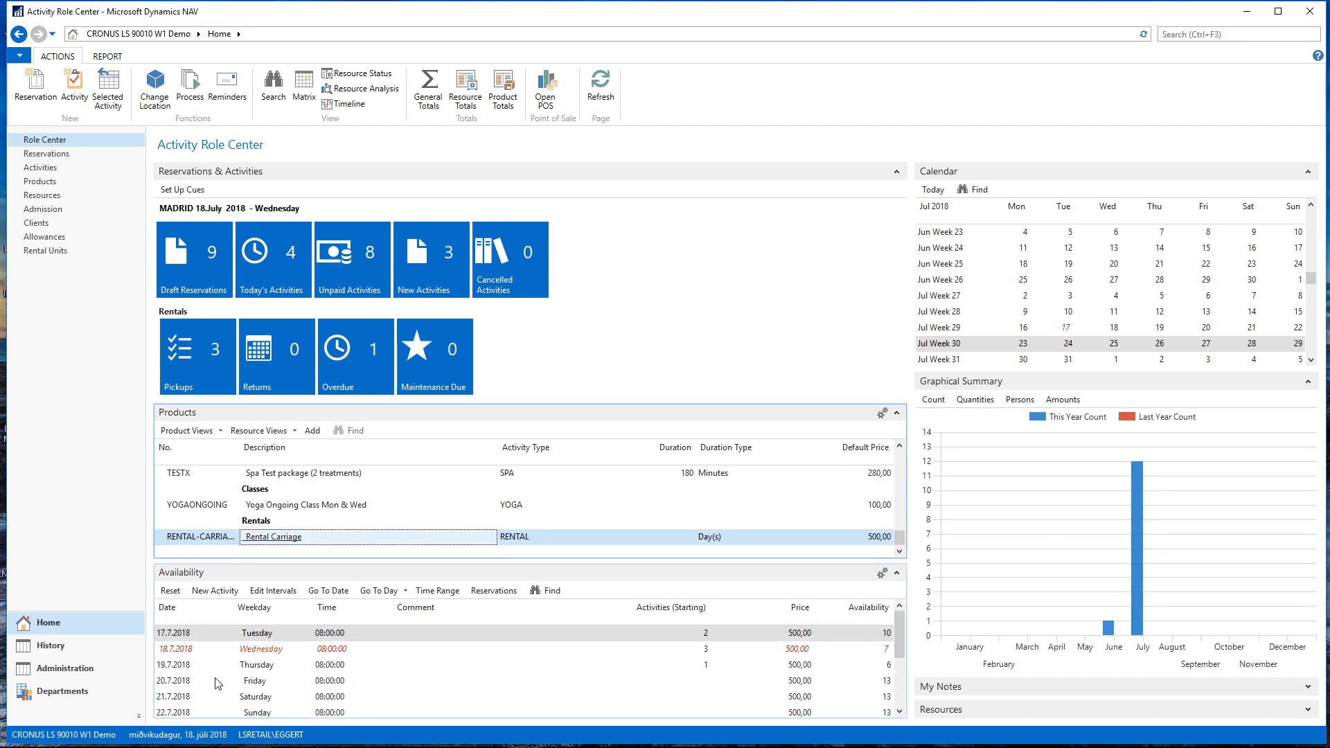
Create a new Rental Carriage activity for Thursday 19.7.2018 and assign the client from Manchester to it
{"action": "left_click", "coordinate": [258, 666]}
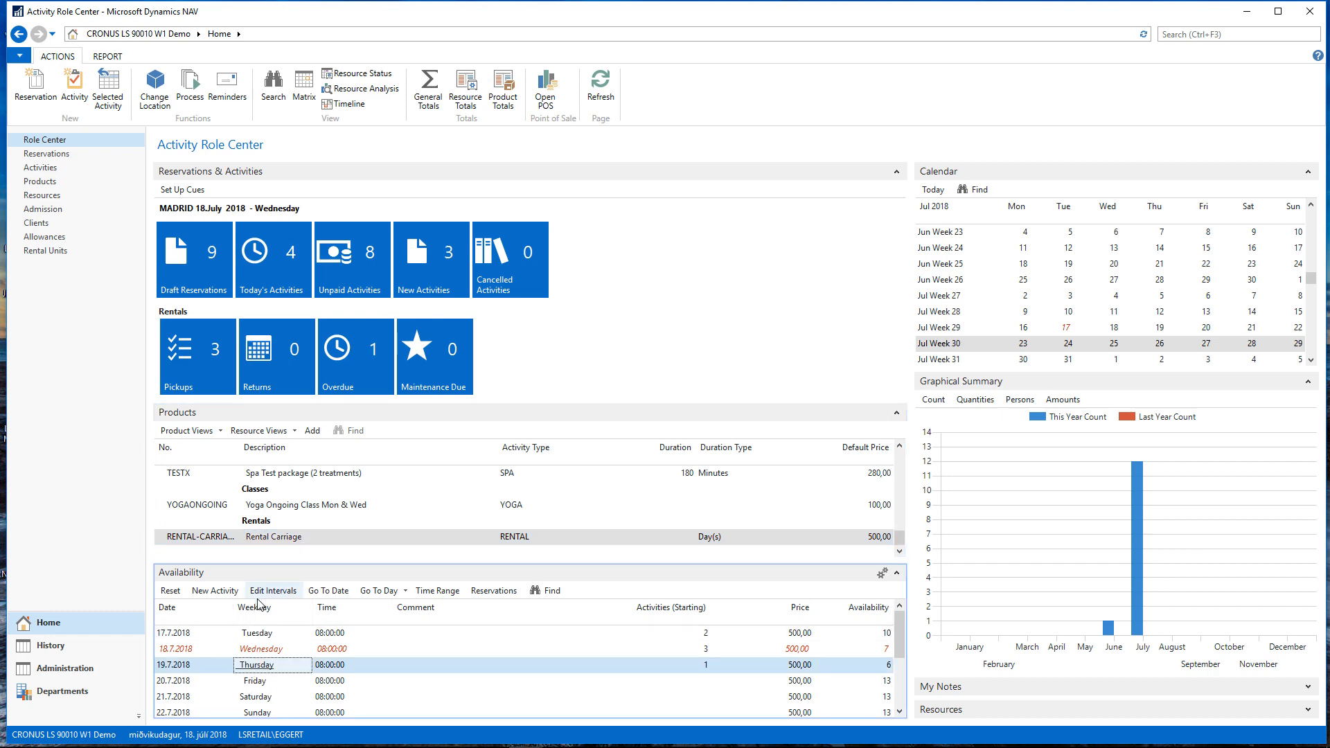
{"action": "left_click", "coordinate": [216, 591]}
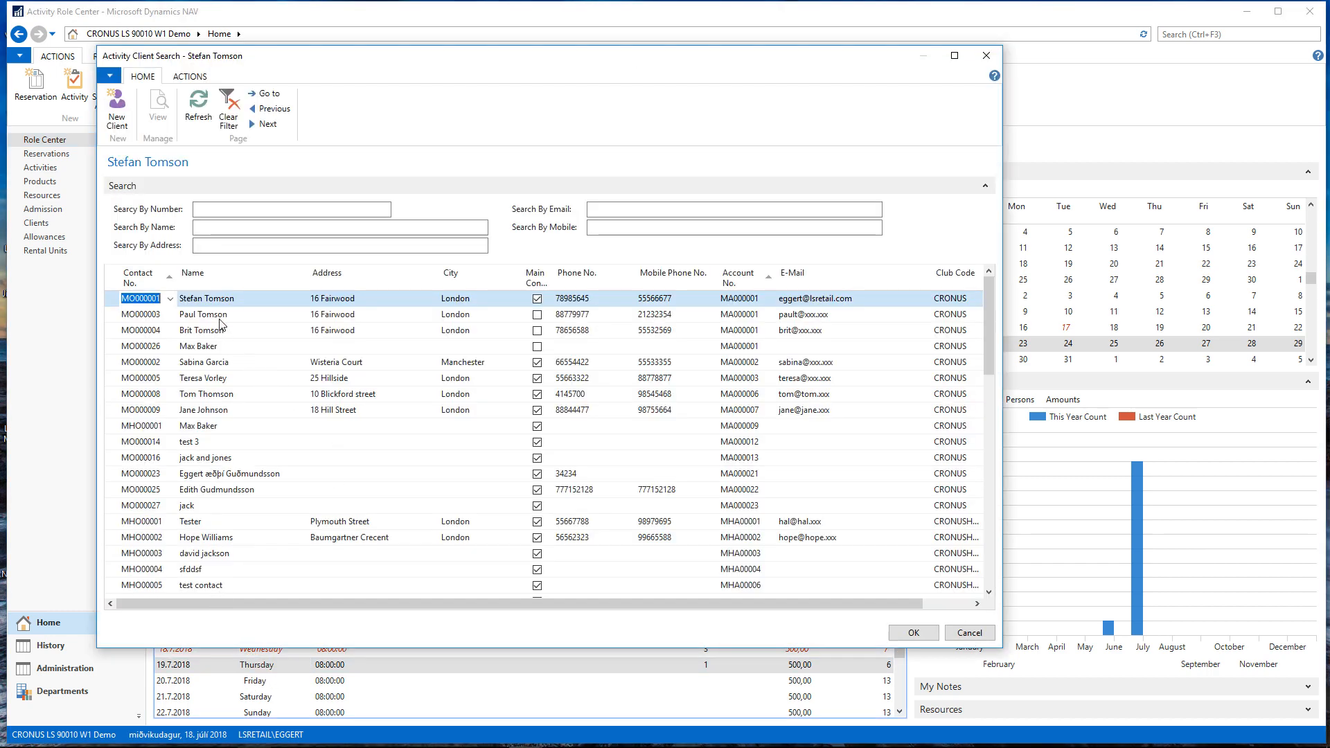
{"action": "left_click", "coordinate": [221, 369]}
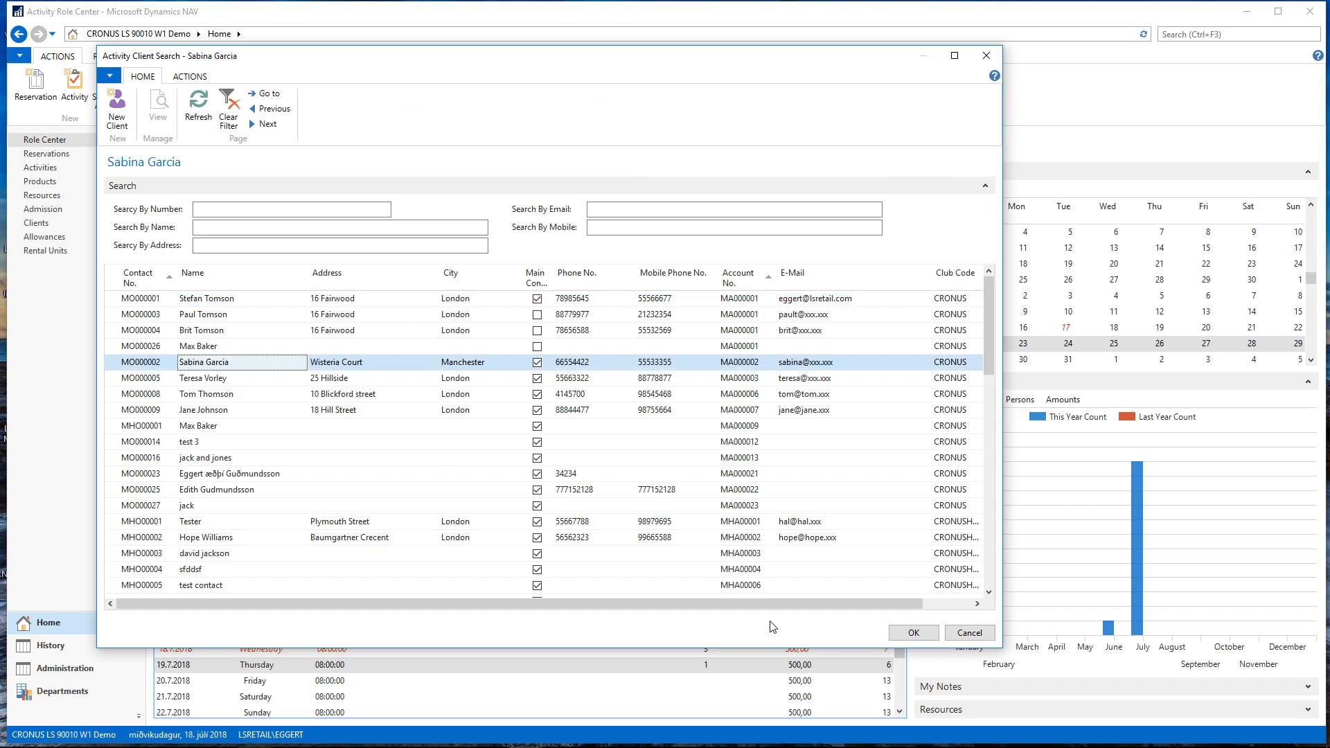
{"action": "left_click", "coordinate": [913, 633]}
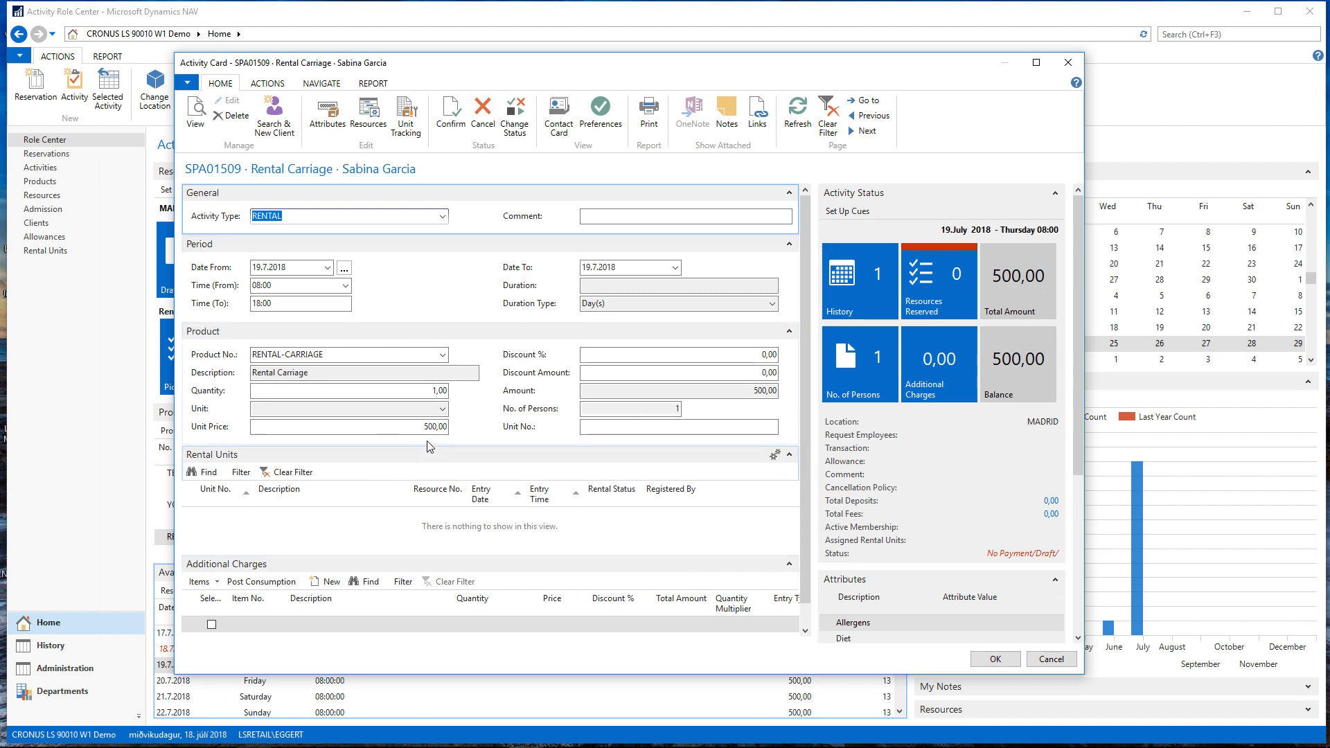
Set the rental activity's quantity to 2 and save the activity card
{"action": "left_click", "coordinate": [416, 391]}
{"action": "type", "text": "2"}
{"action": "key", "text": "Tab"}
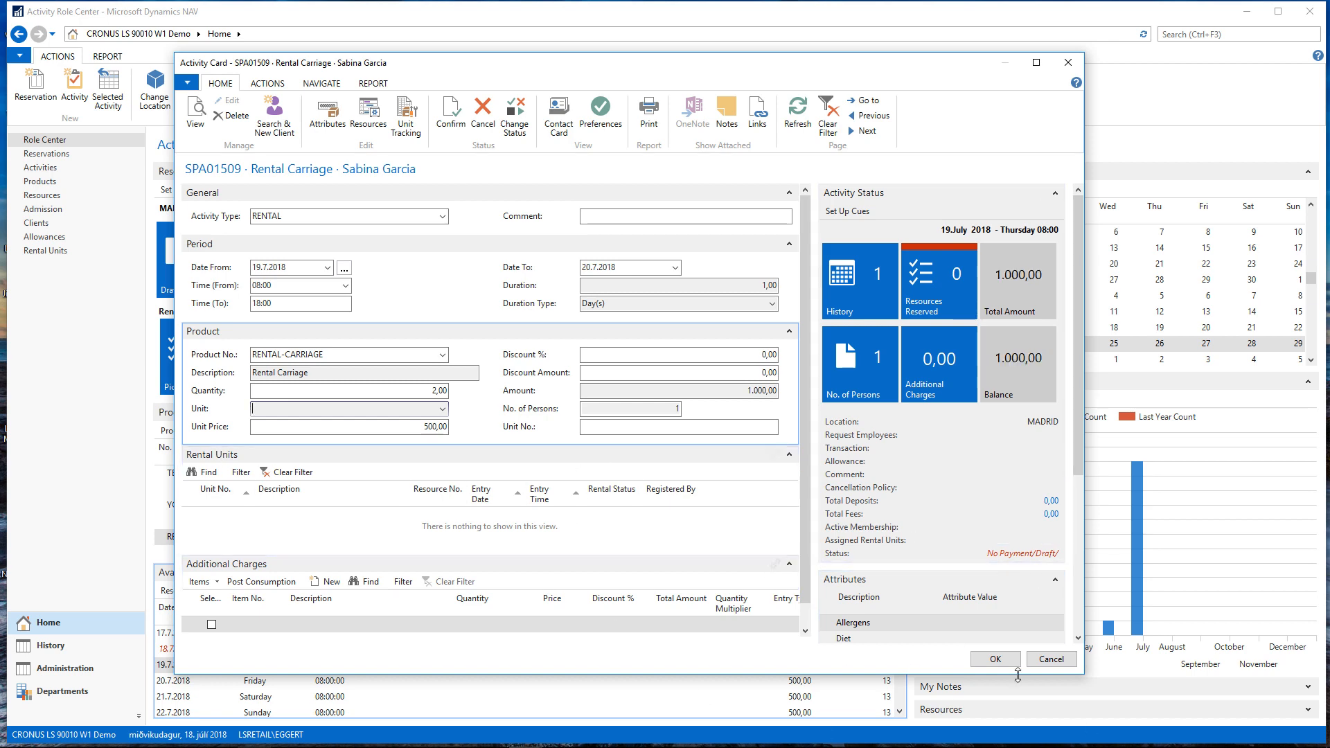
{"action": "left_click", "coordinate": [996, 659]}
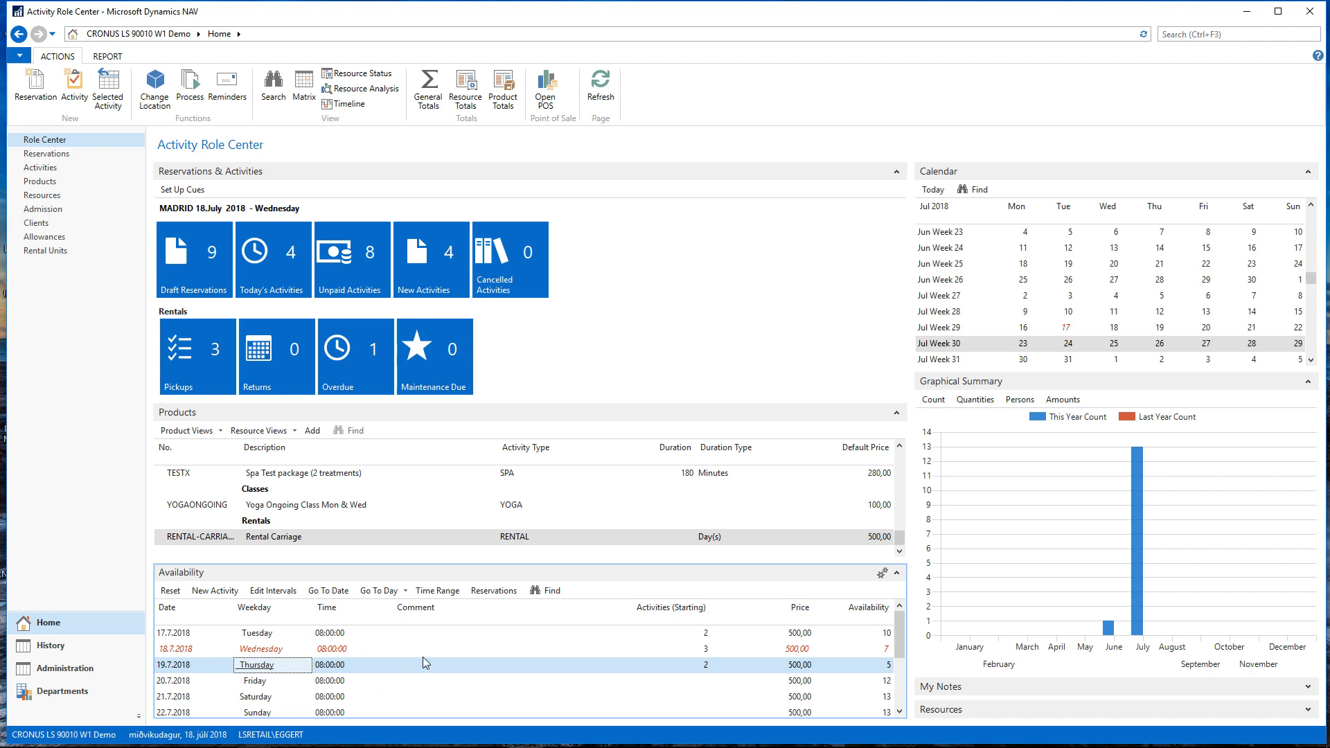
Switch to the EPOS window and load the 19.07.18 Rental Carriage activity into the sale with Pay from list
{"action": "mouse_move", "coordinate": [521, 742]}
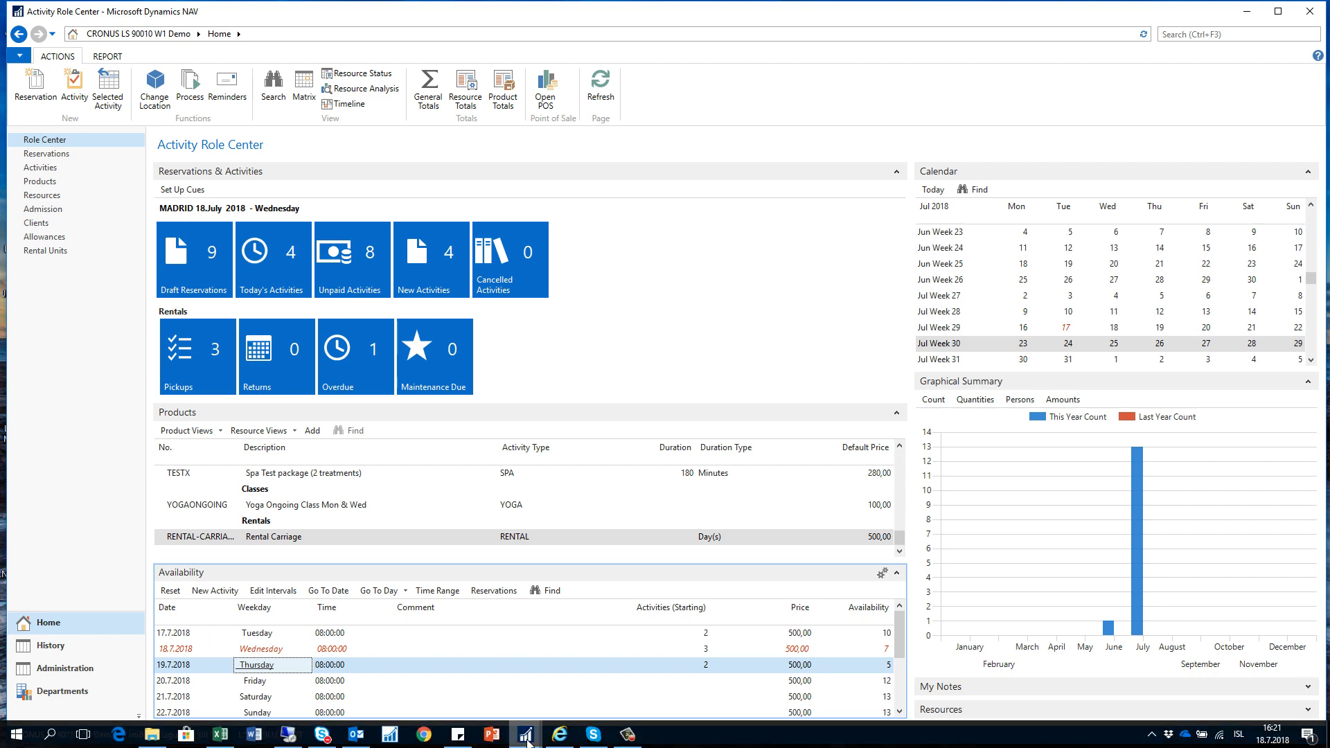
{"action": "left_click", "coordinate": [535, 662]}
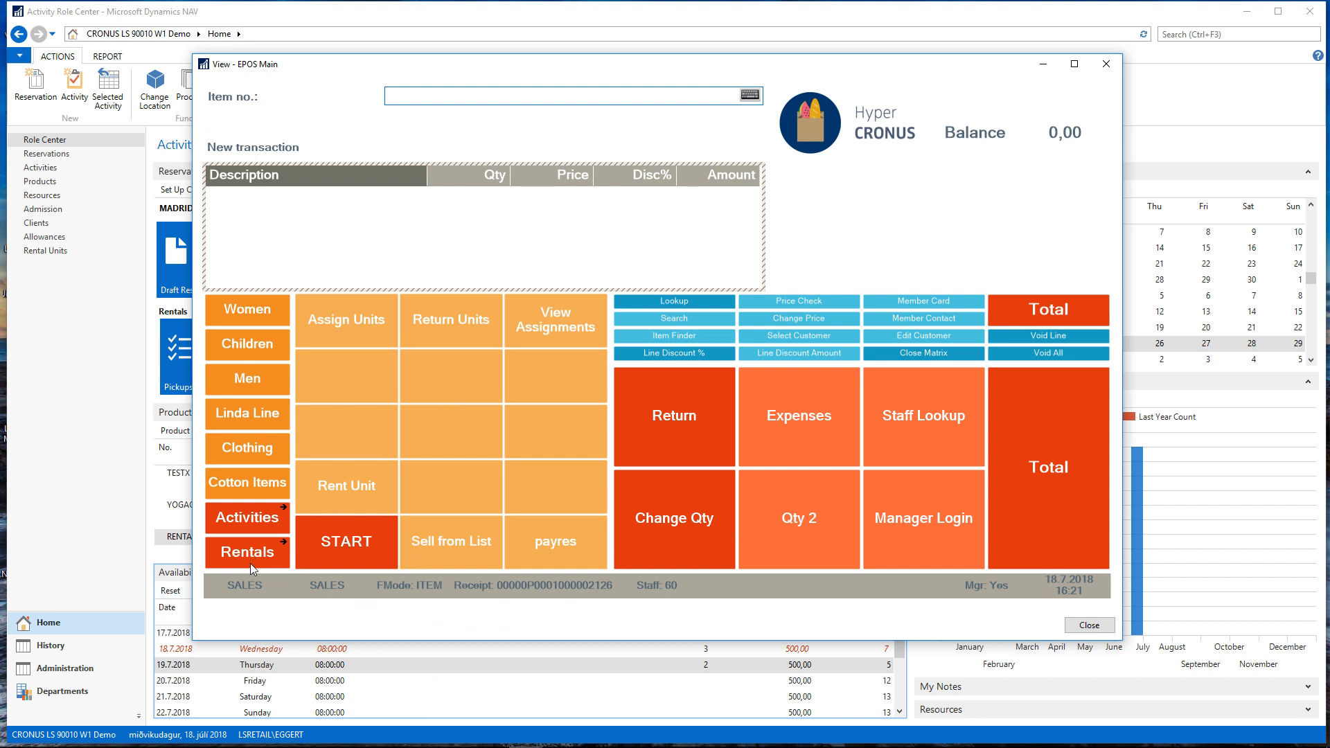
{"action": "left_click", "coordinate": [257, 519]}
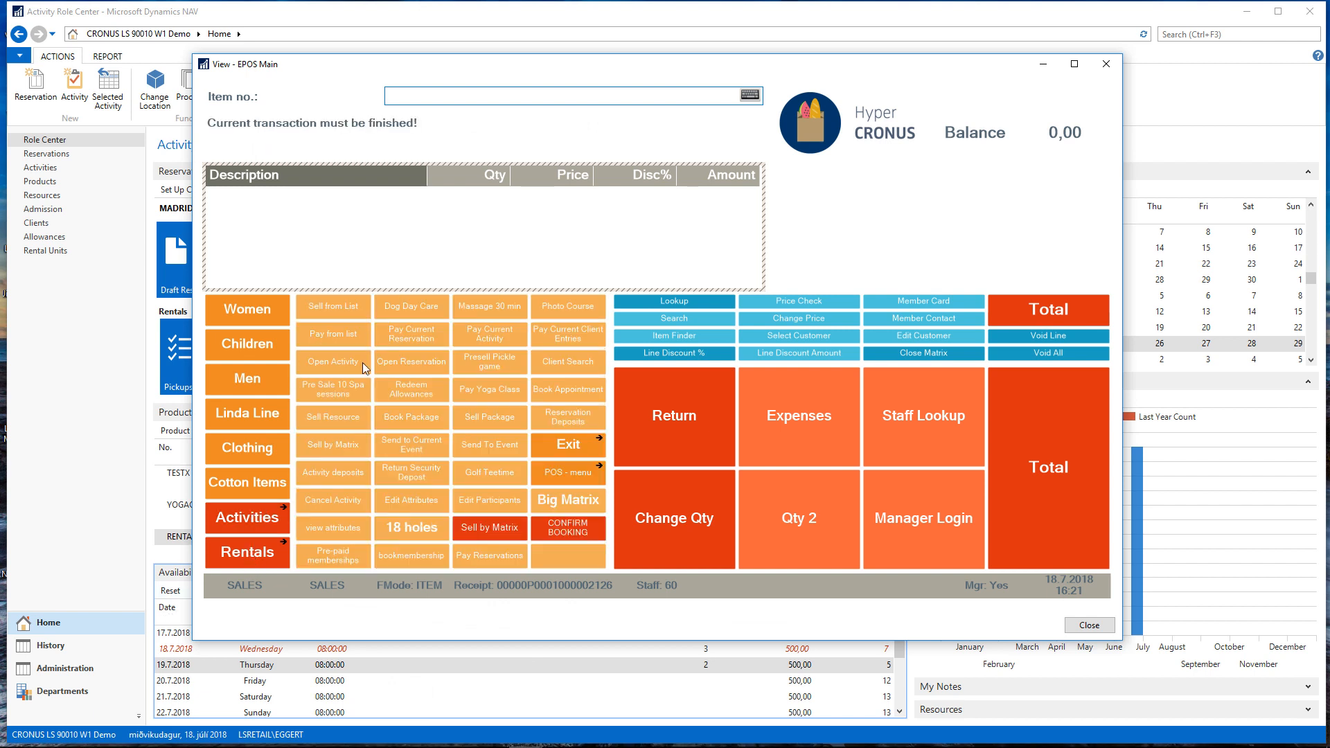
{"action": "left_click", "coordinate": [348, 338]}
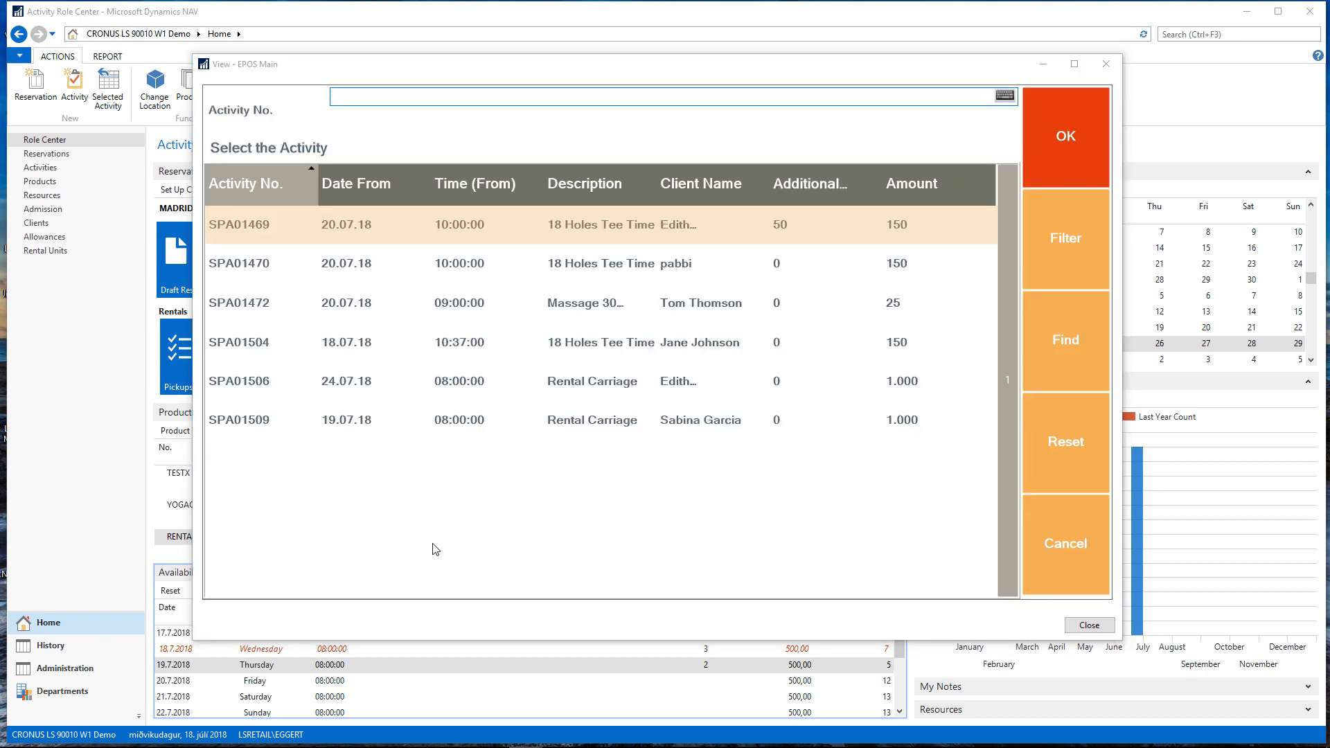
{"action": "left_click", "coordinate": [382, 426]}
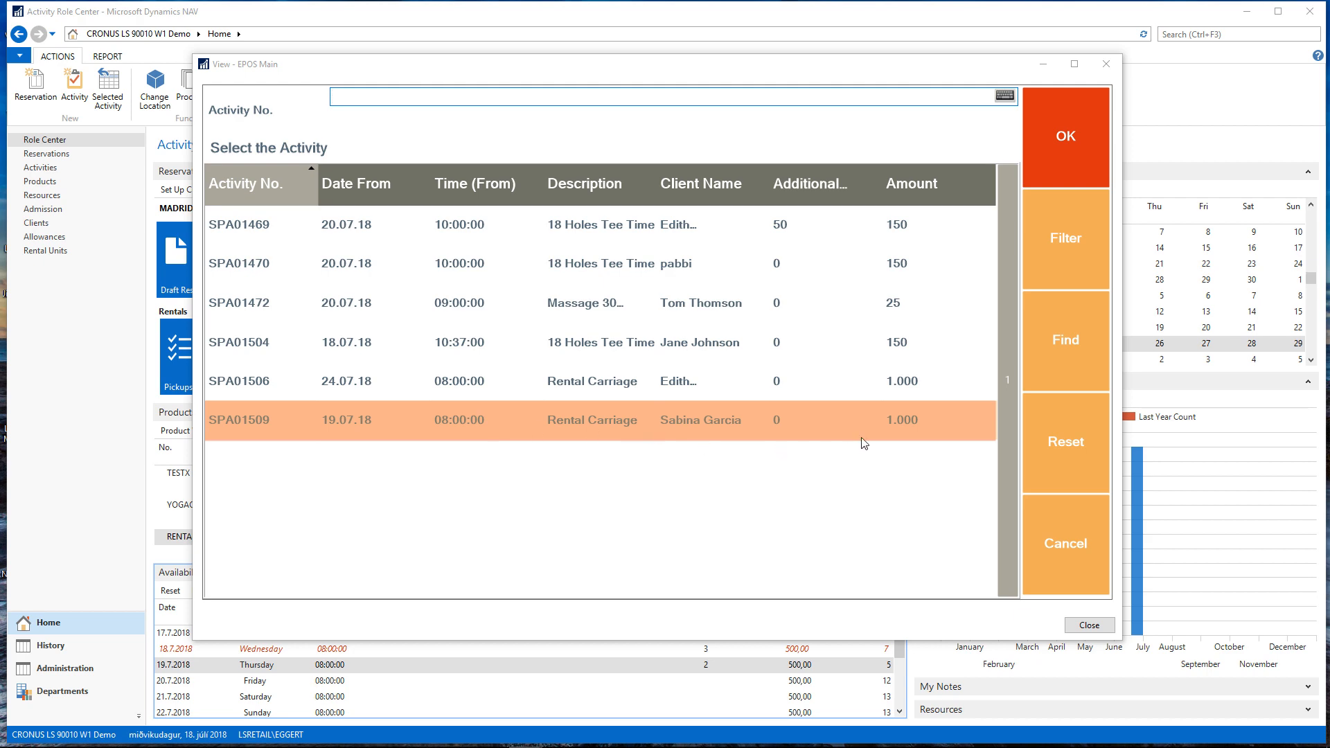
{"action": "left_click", "coordinate": [1073, 135]}
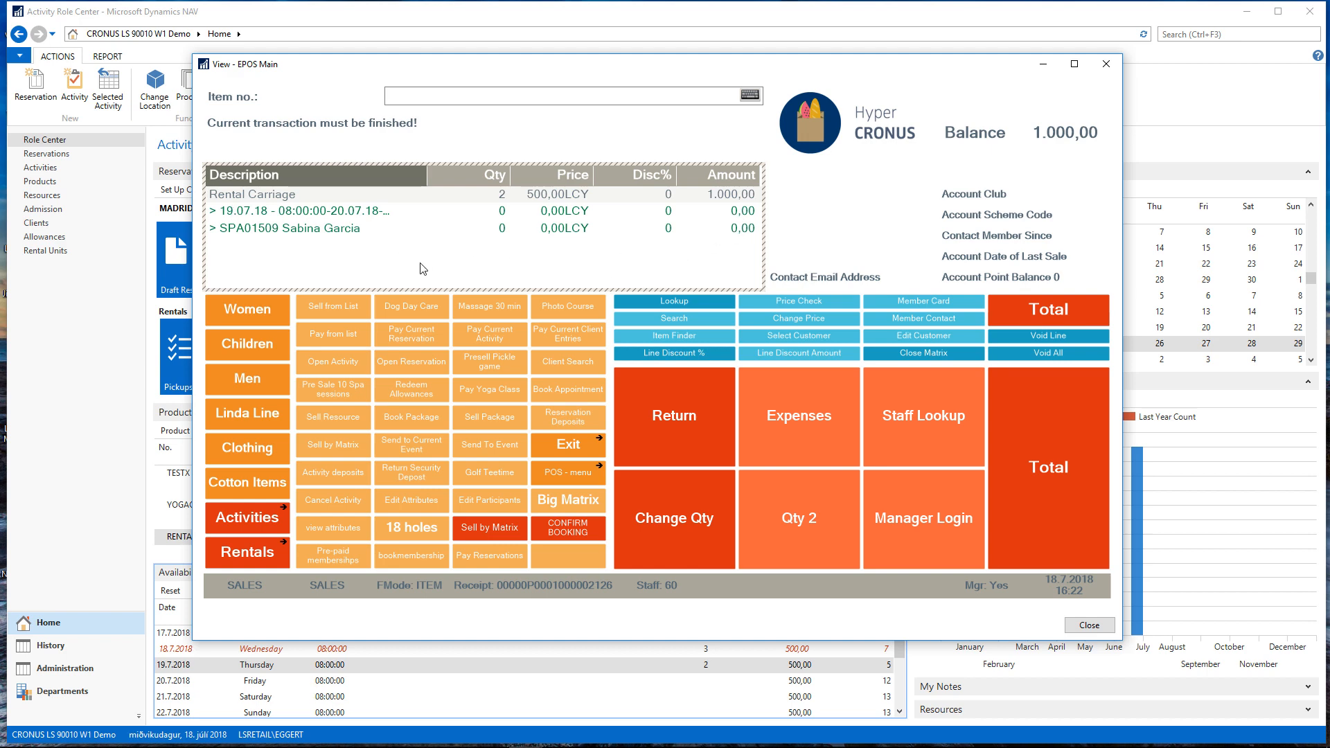
Assign rental unit A00009 to the Rental Carriage activity in the sale
{"action": "left_click", "coordinate": [468, 556]}
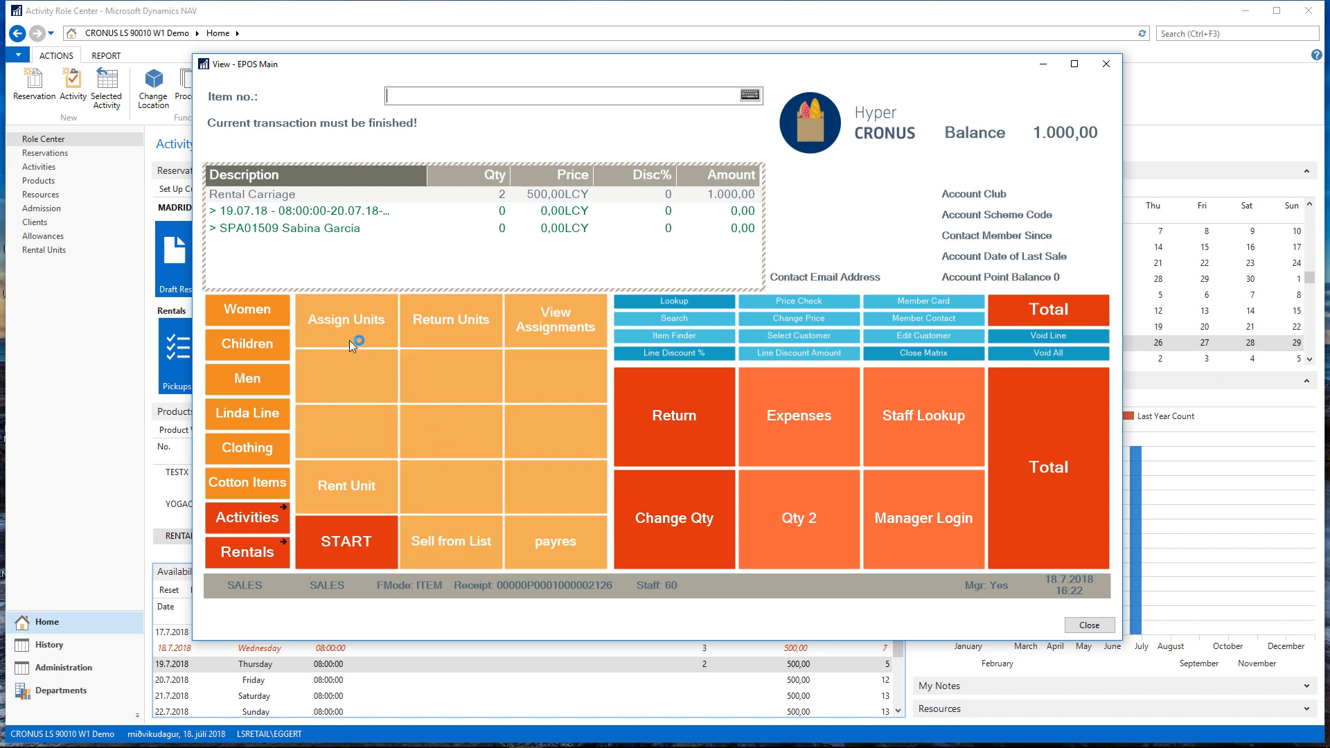
{"action": "left_click", "coordinate": [362, 325]}
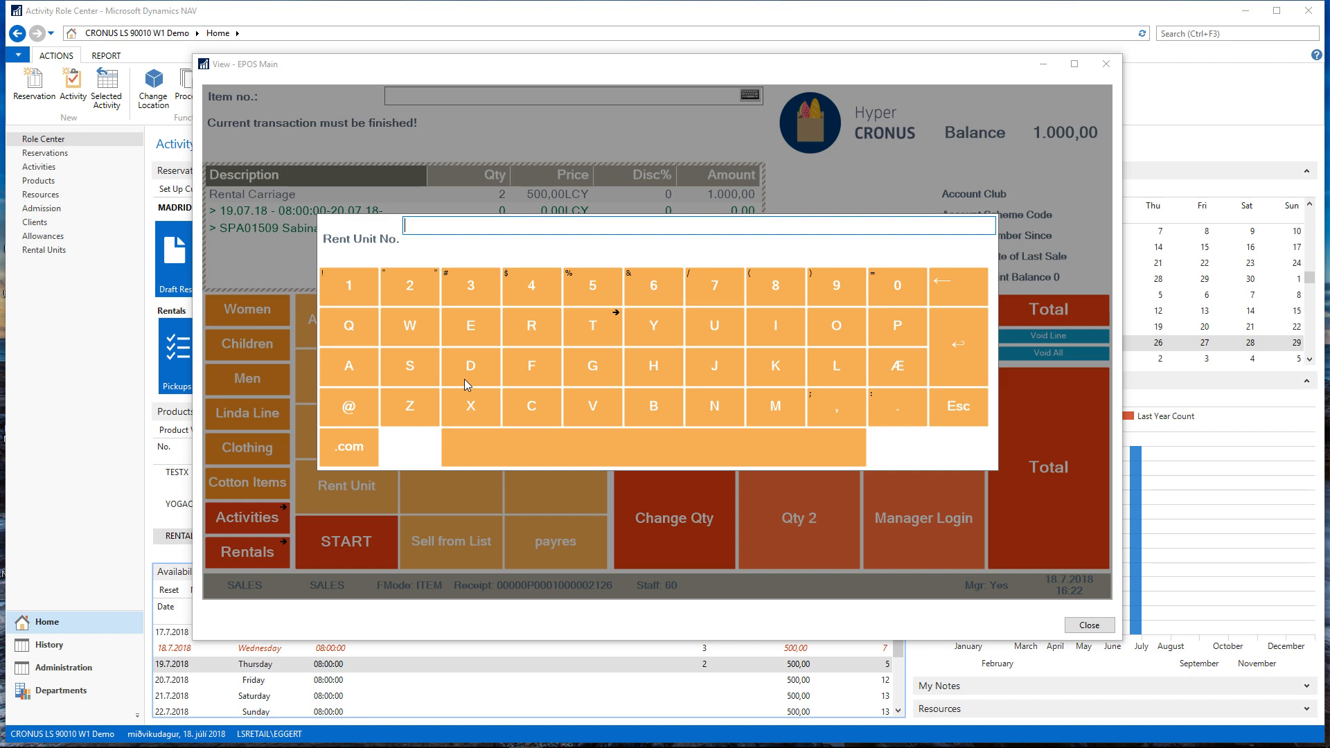
{"action": "type", "text": "A00009"}
{"action": "key", "text": "Return"}
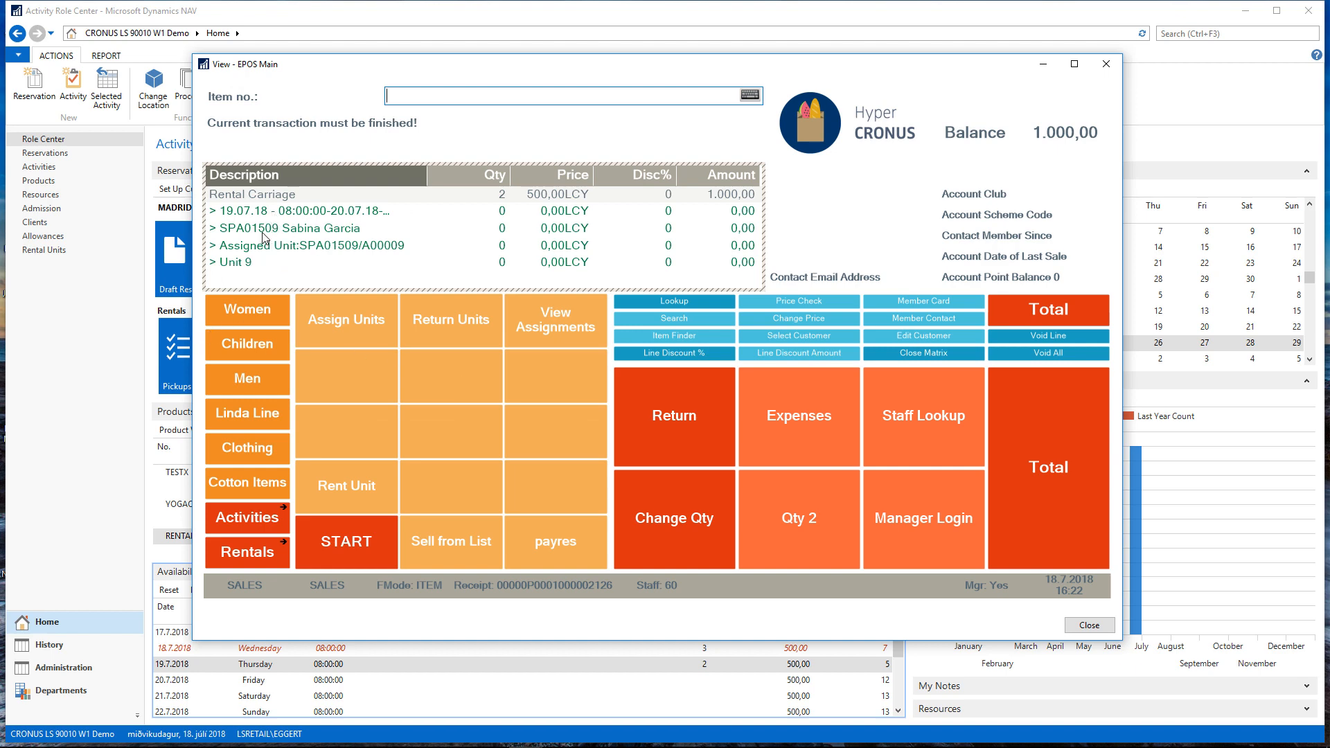
Total the sale and pay the full 1.000 in cash
{"action": "left_click", "coordinate": [1048, 446]}
{"action": "left_click", "coordinate": [674, 429]}
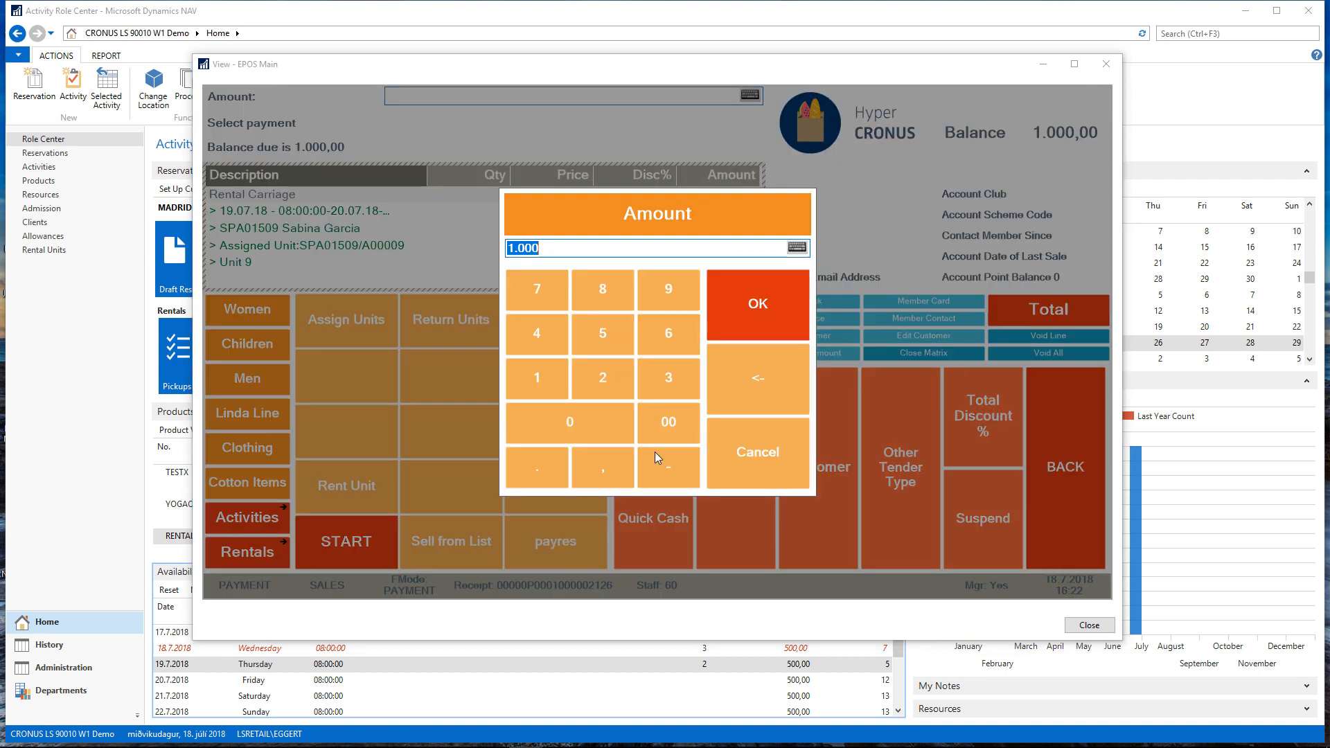
{"action": "left_click", "coordinate": [760, 317]}
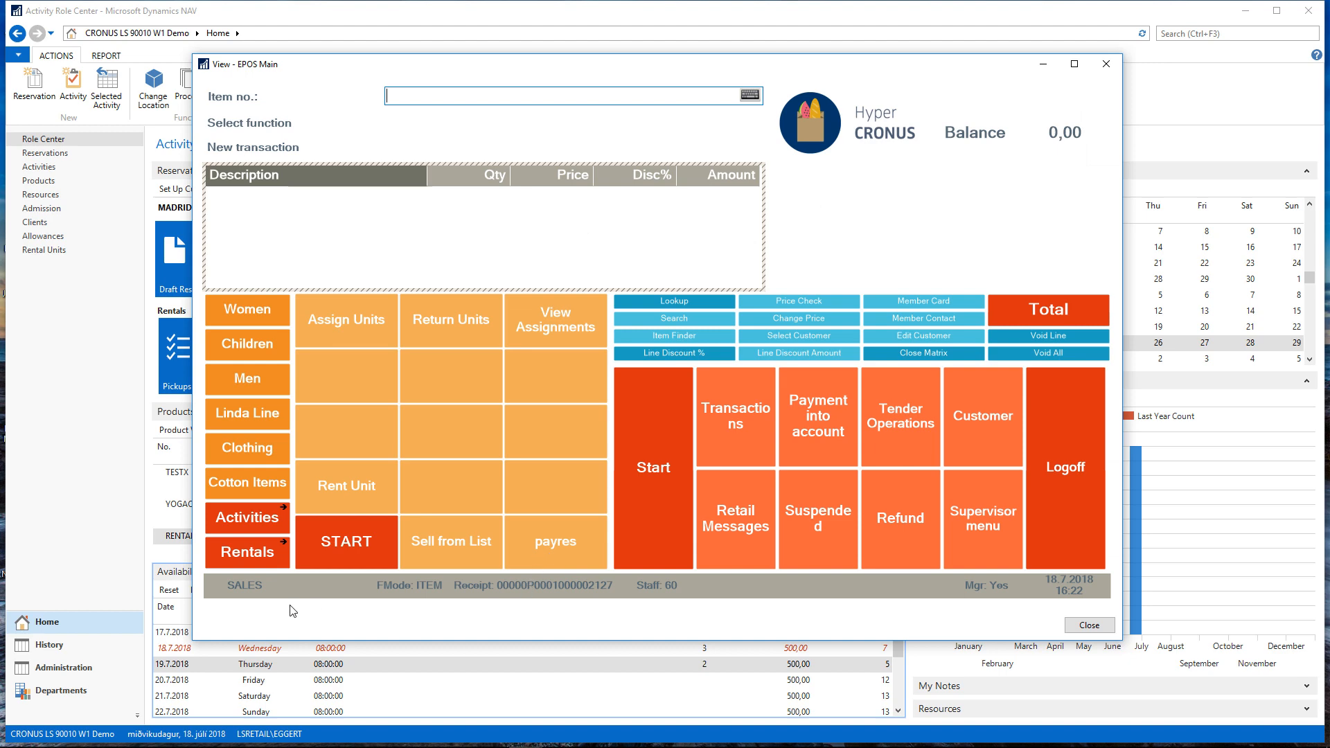
Return to Dynamics NAV and examine the status, payment and rental unit on the newest rental reservation's card
{"action": "left_click", "coordinate": [69, 417]}
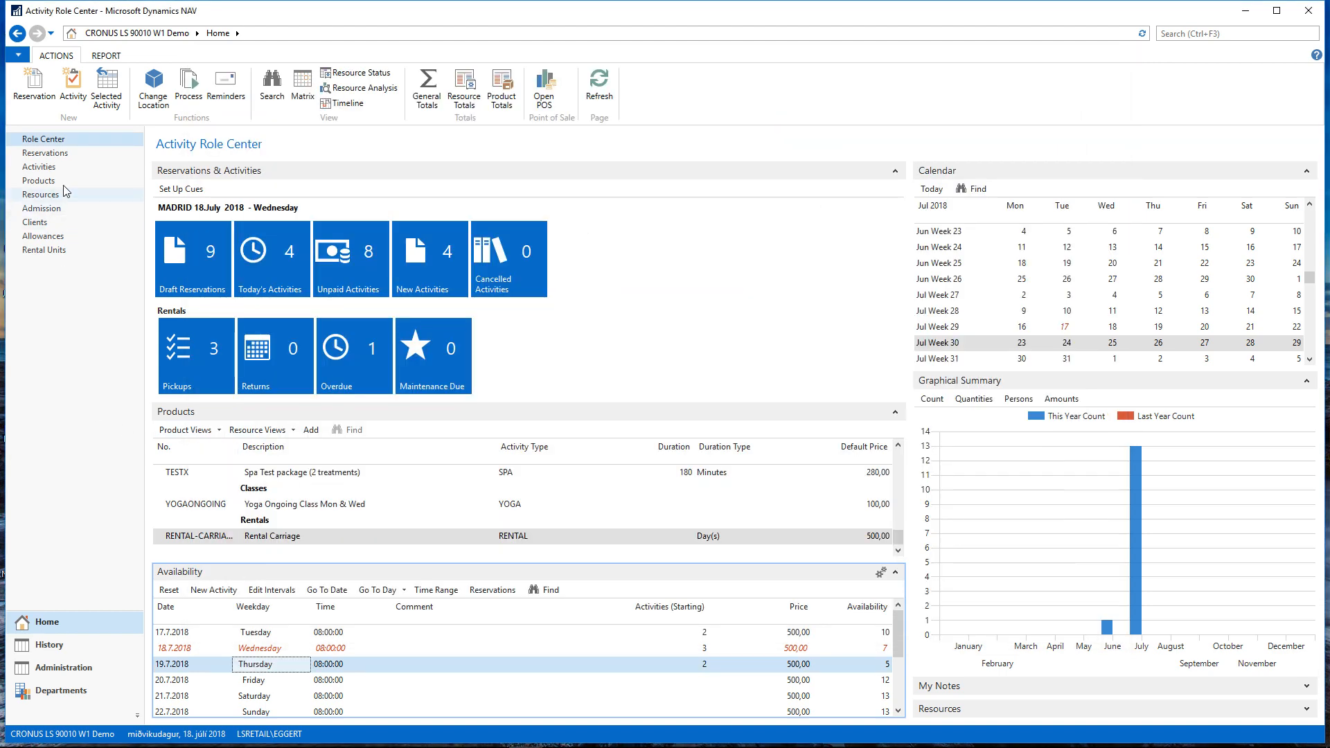
{"action": "left_click", "coordinate": [57, 157]}
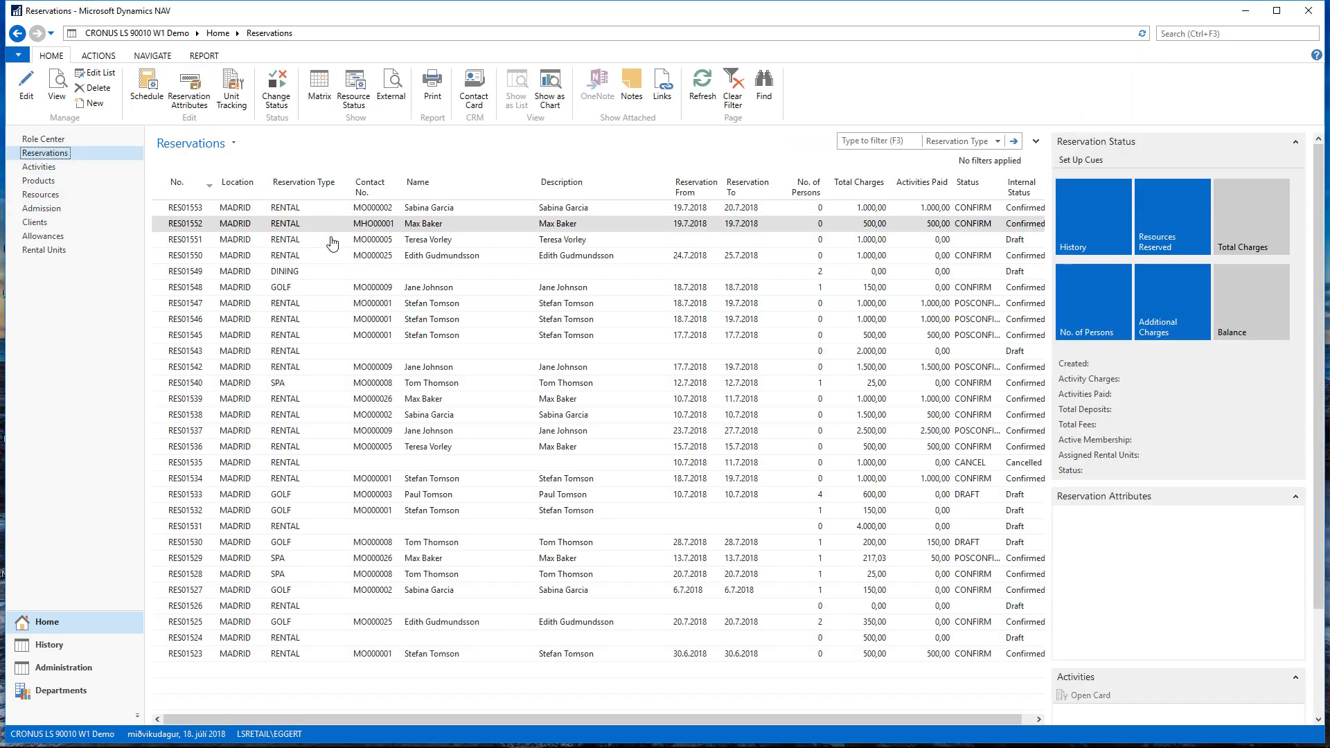
{"action": "left_click", "coordinate": [421, 212]}
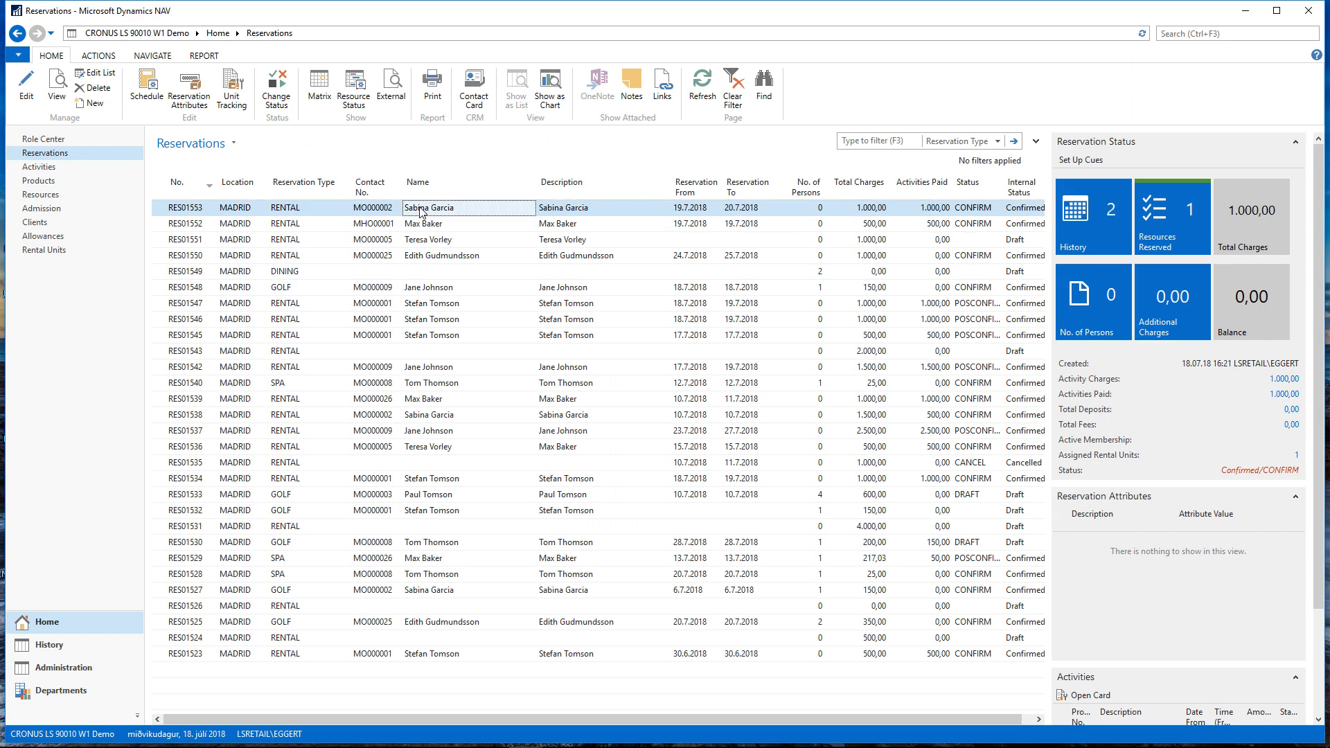
{"action": "left_click", "coordinate": [29, 91]}
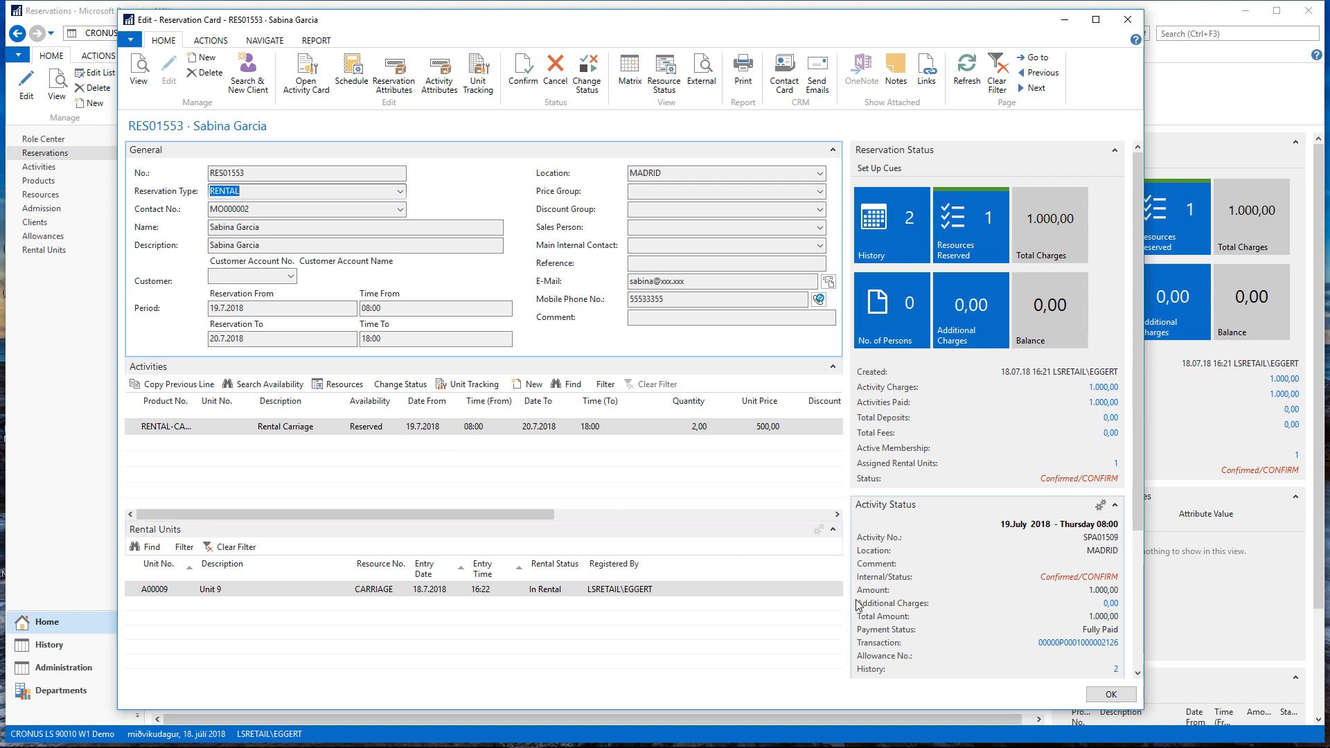
{"action": "left_click", "coordinate": [1127, 696]}
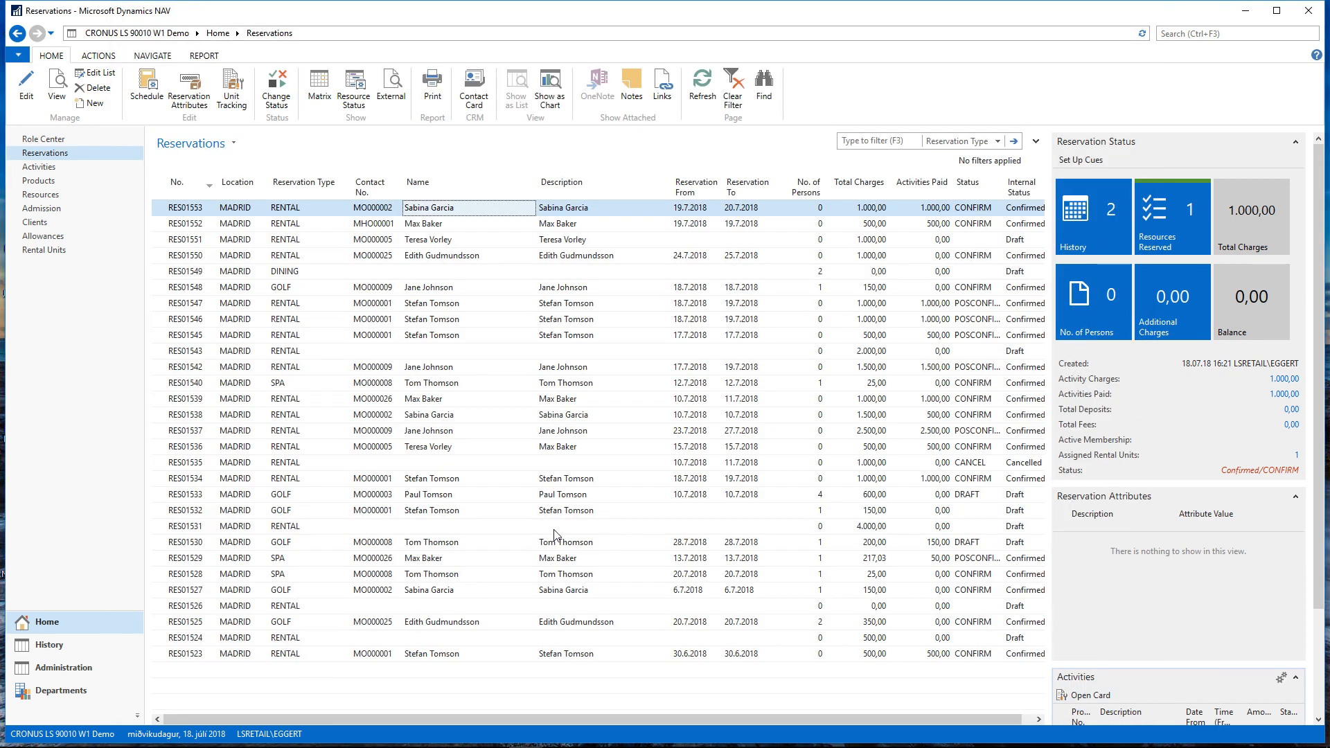
Switch back to the EPOS window, return rental unit A00009 in a new transaction and finalize its rental reservation
{"action": "mouse_move", "coordinate": [532, 739]}
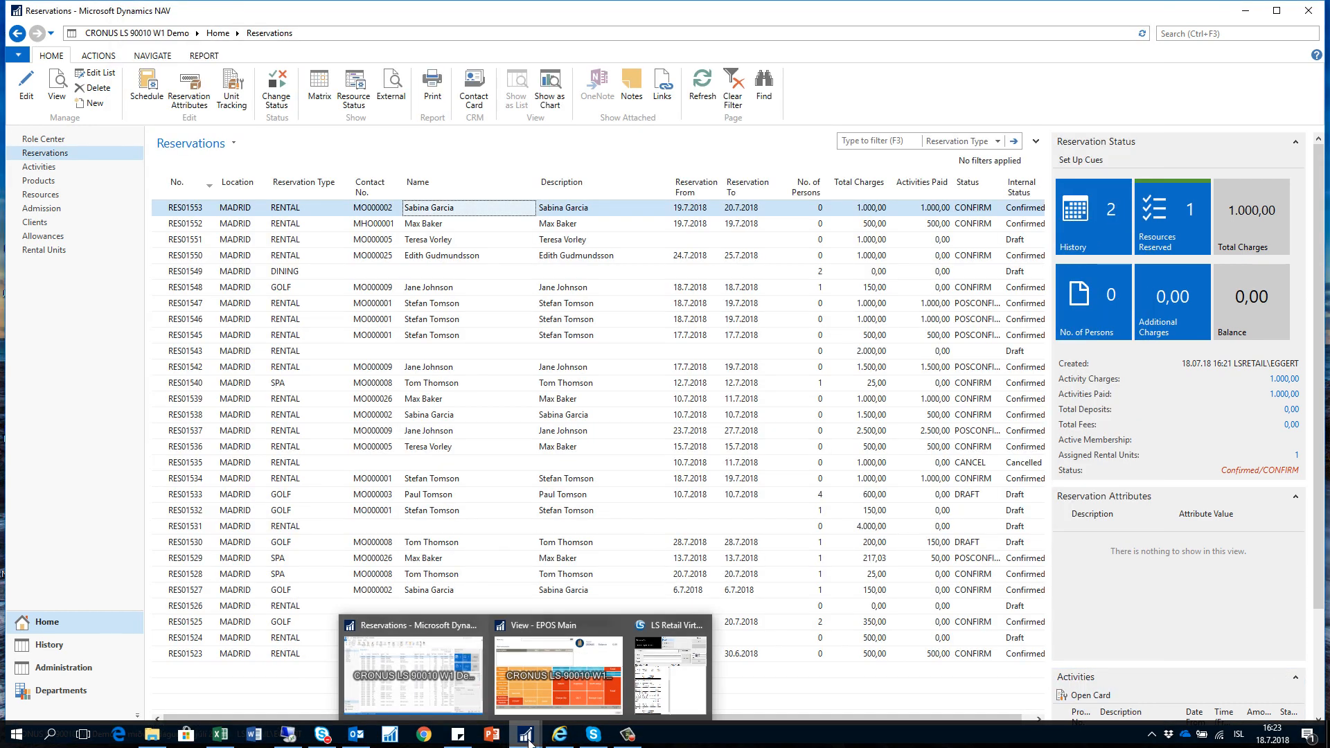
{"action": "left_click", "coordinate": [538, 667]}
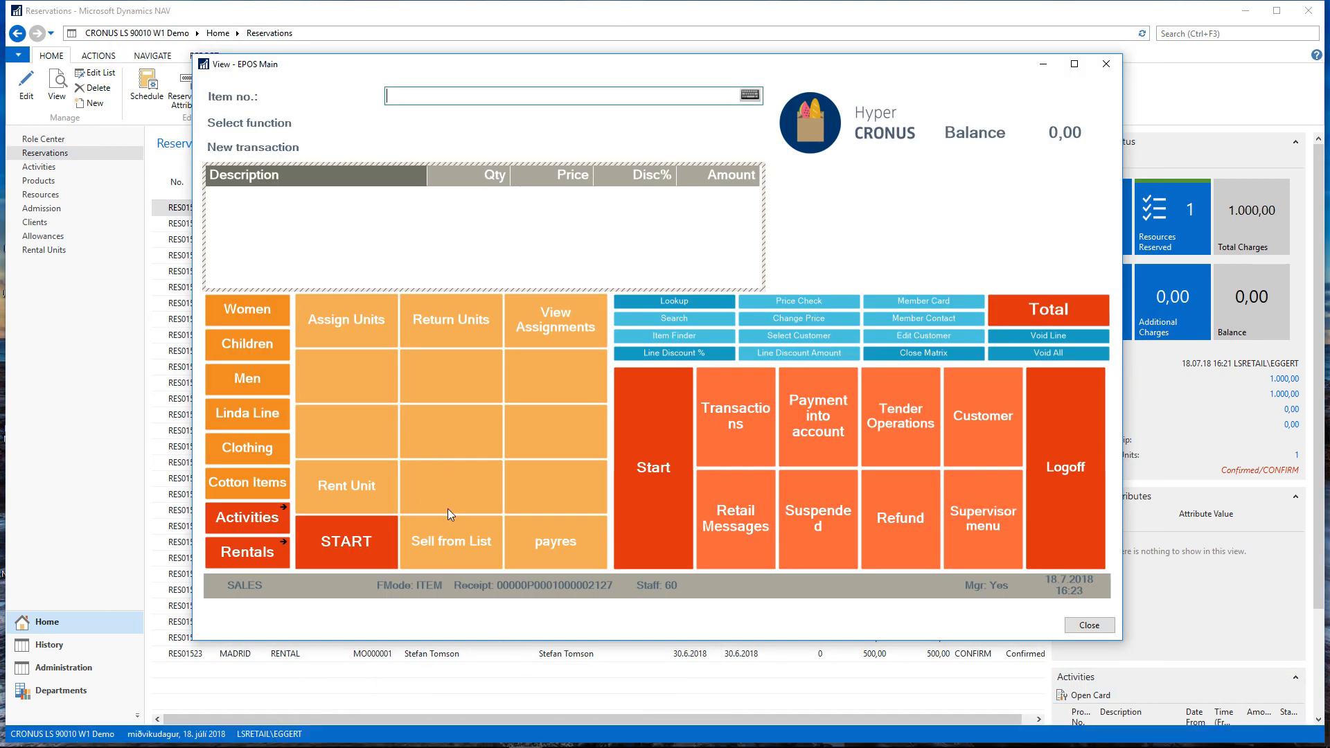
{"action": "left_click", "coordinate": [334, 553]}
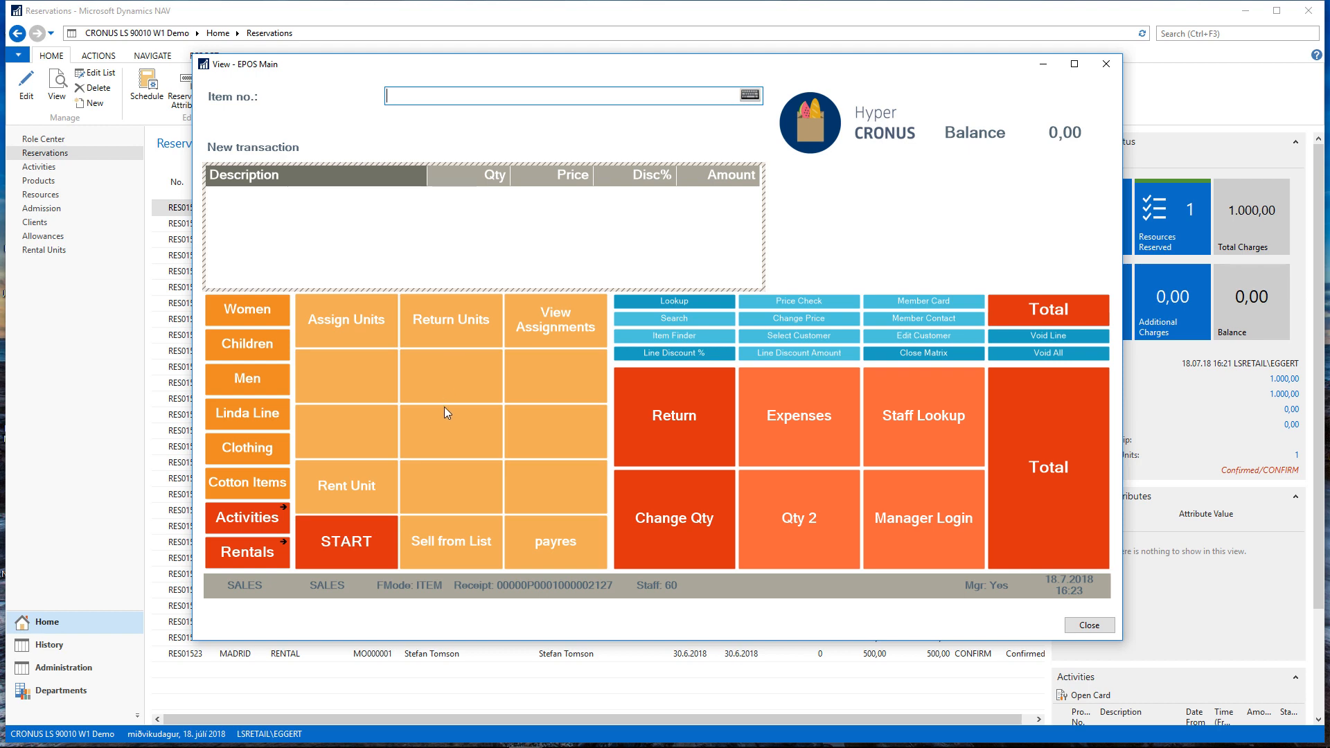
{"action": "left_click", "coordinate": [462, 325]}
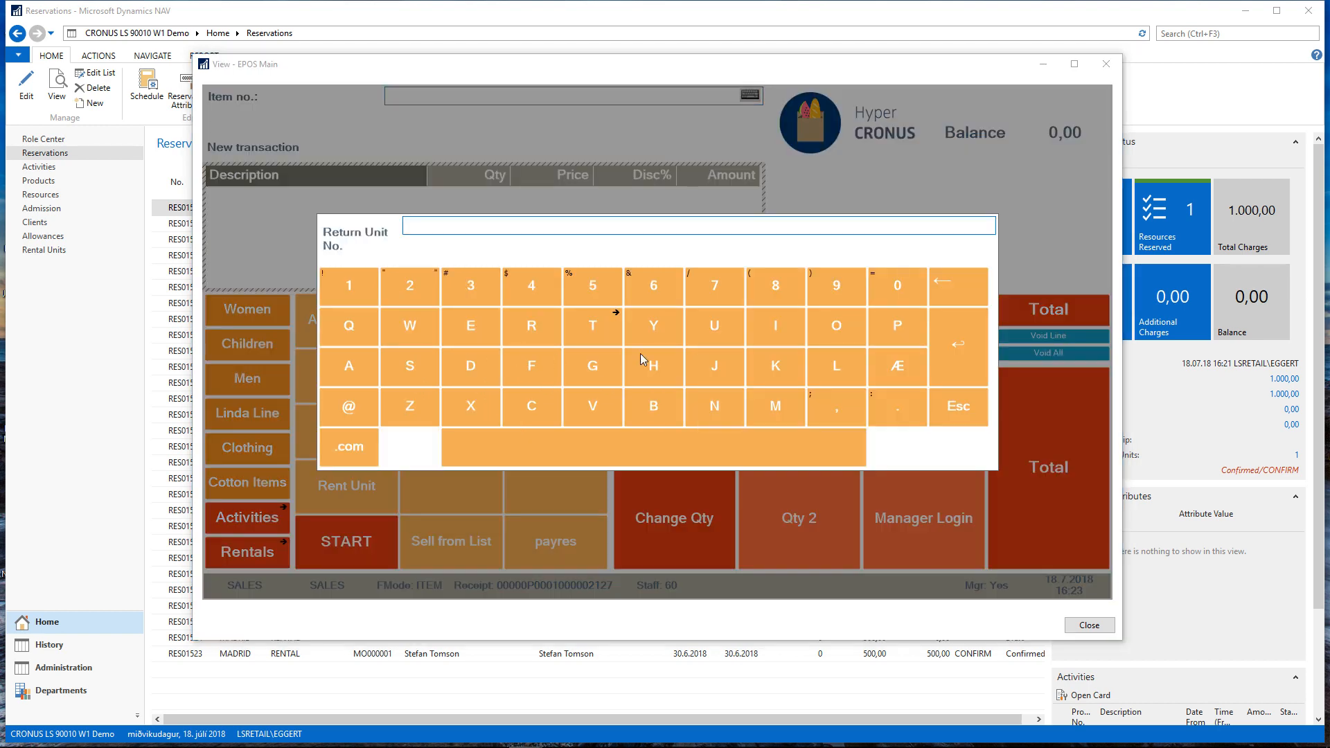
{"action": "type", "text": "A00009"}
{"action": "key", "text": "Return"}
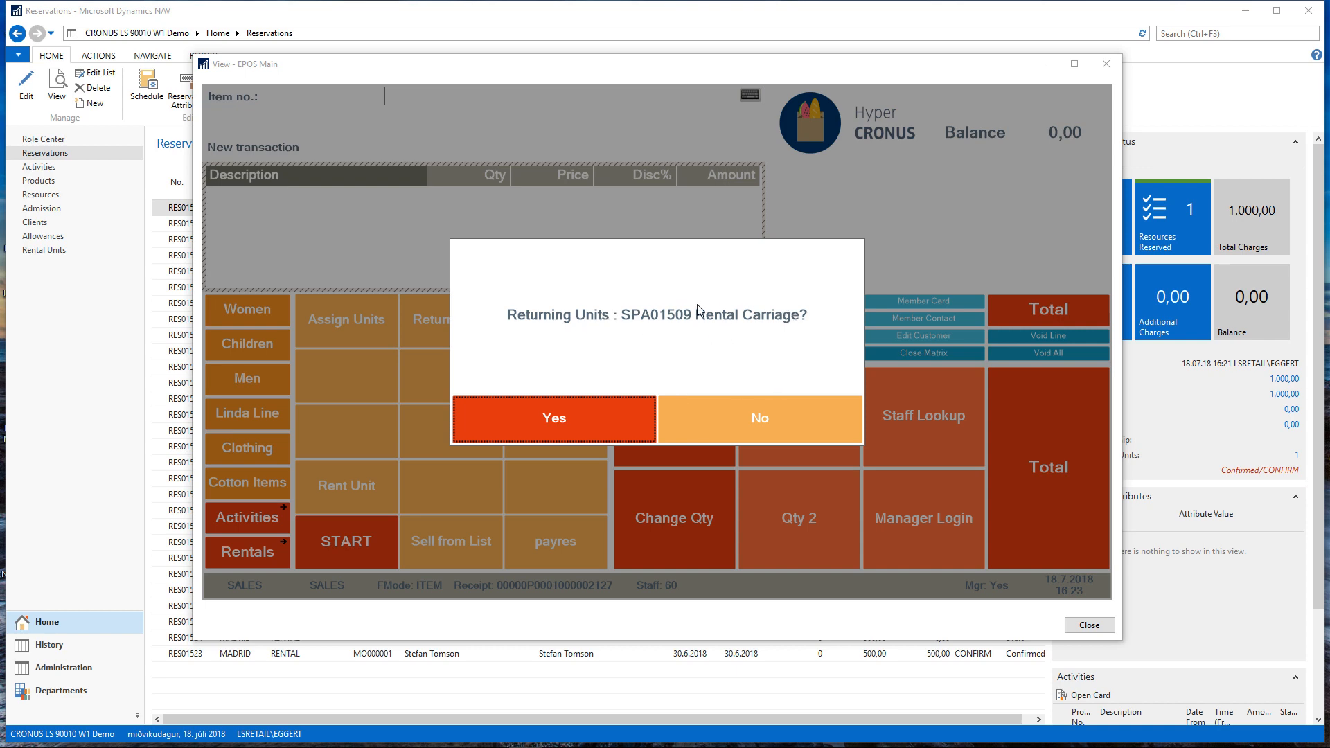
{"action": "left_click", "coordinate": [570, 417]}
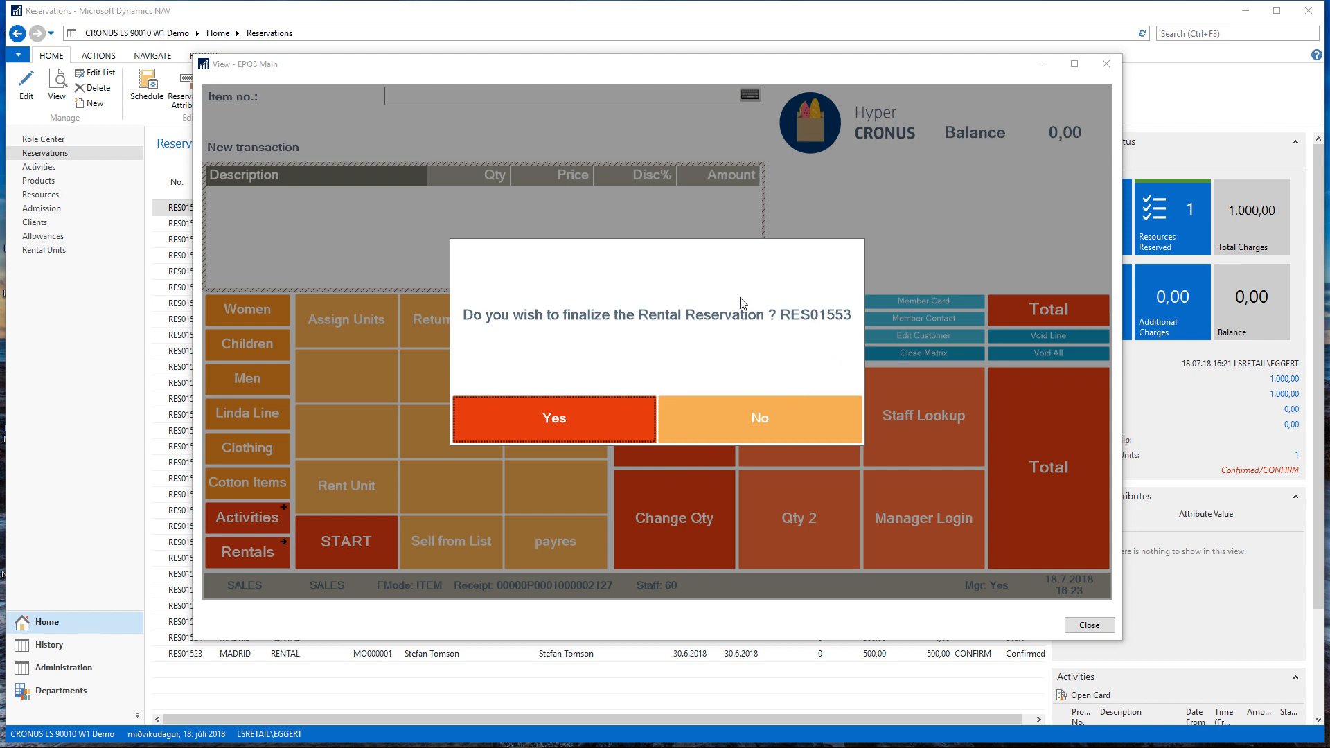
{"action": "left_click", "coordinate": [550, 418]}
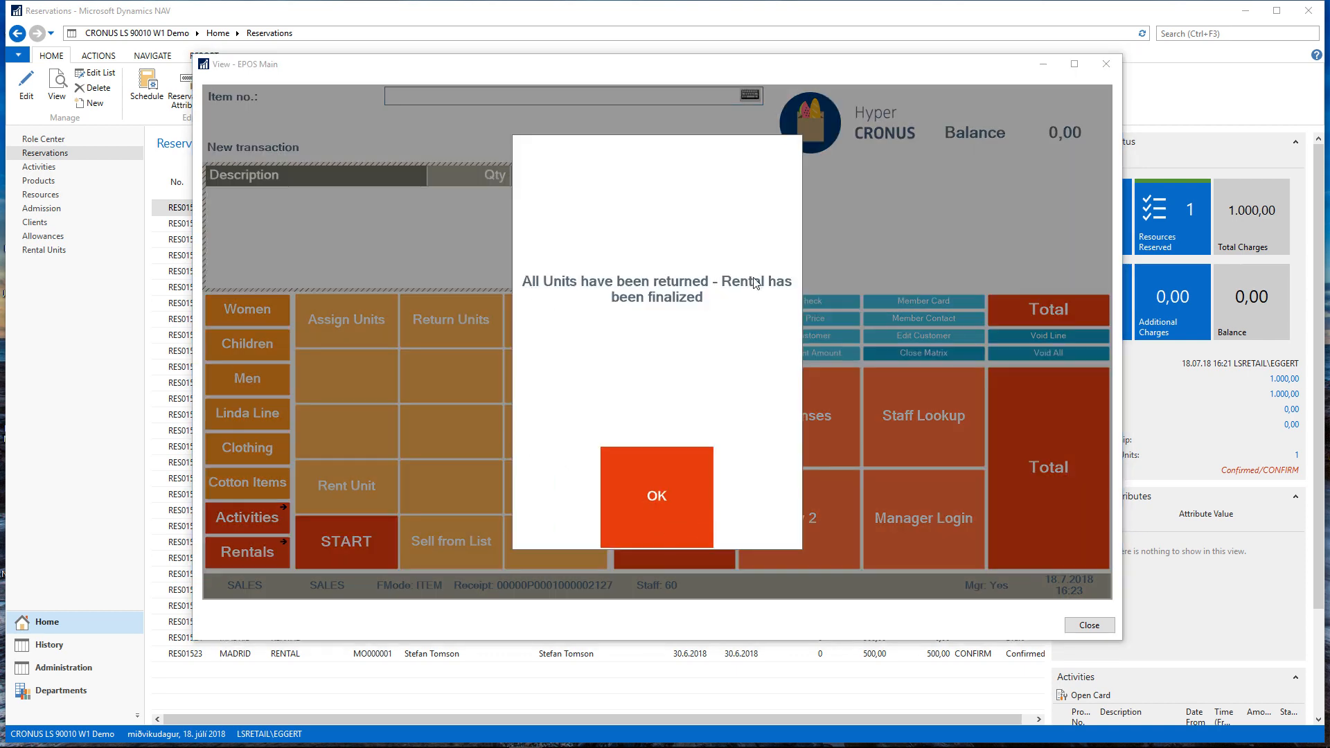
{"action": "left_click", "coordinate": [645, 500]}
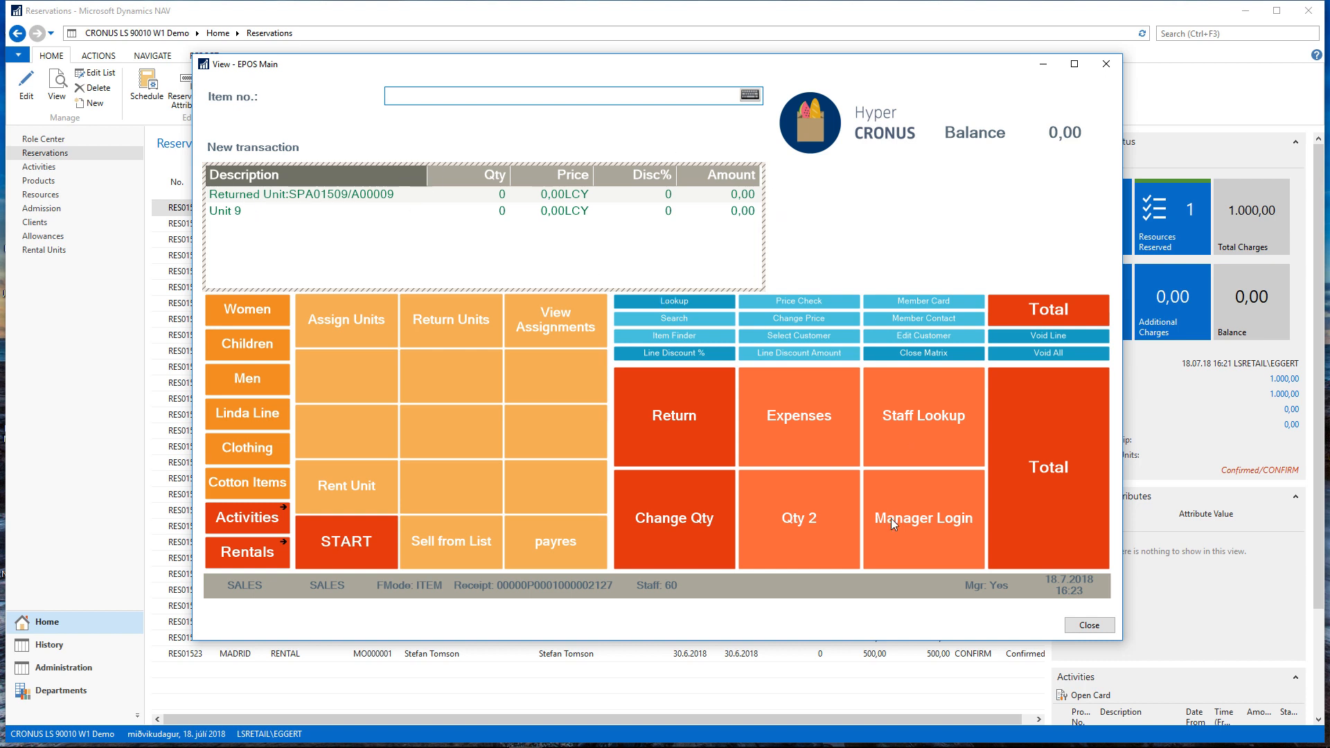
Total the unit return transaction and finalize it with a cash tender
{"action": "left_click", "coordinate": [1050, 409]}
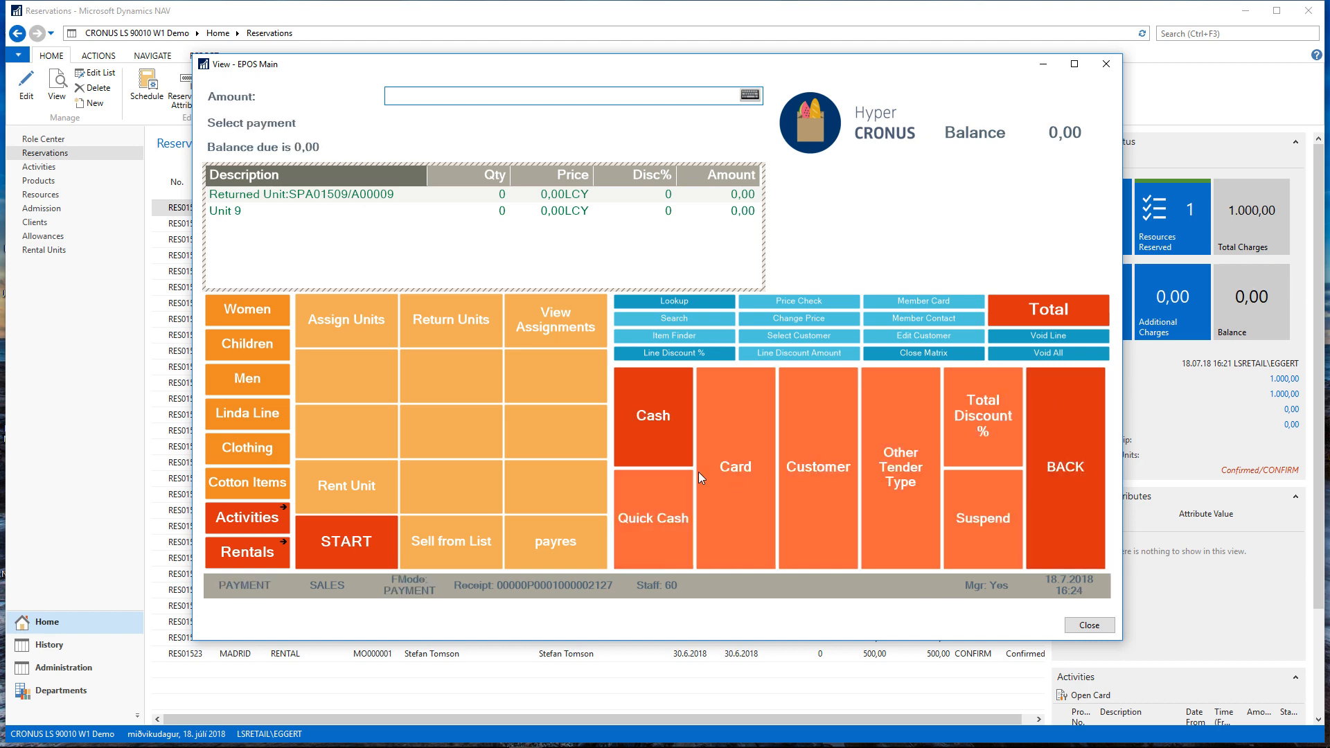
{"action": "left_click", "coordinate": [654, 420]}
{"action": "left_click", "coordinate": [775, 311]}
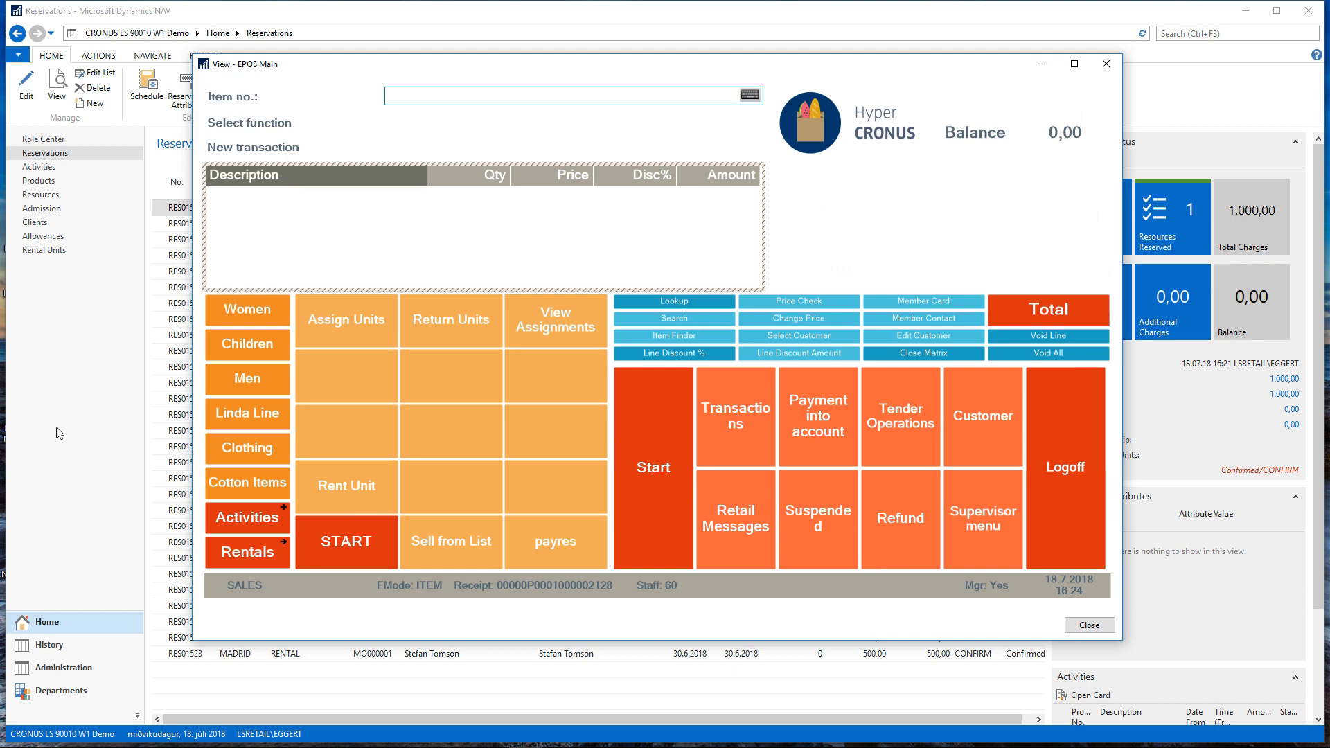
Return to Dynamics NAV and examine the Rental Return entry for unit A00009 on the newest reservation's card
{"action": "key", "text": "Escape"}
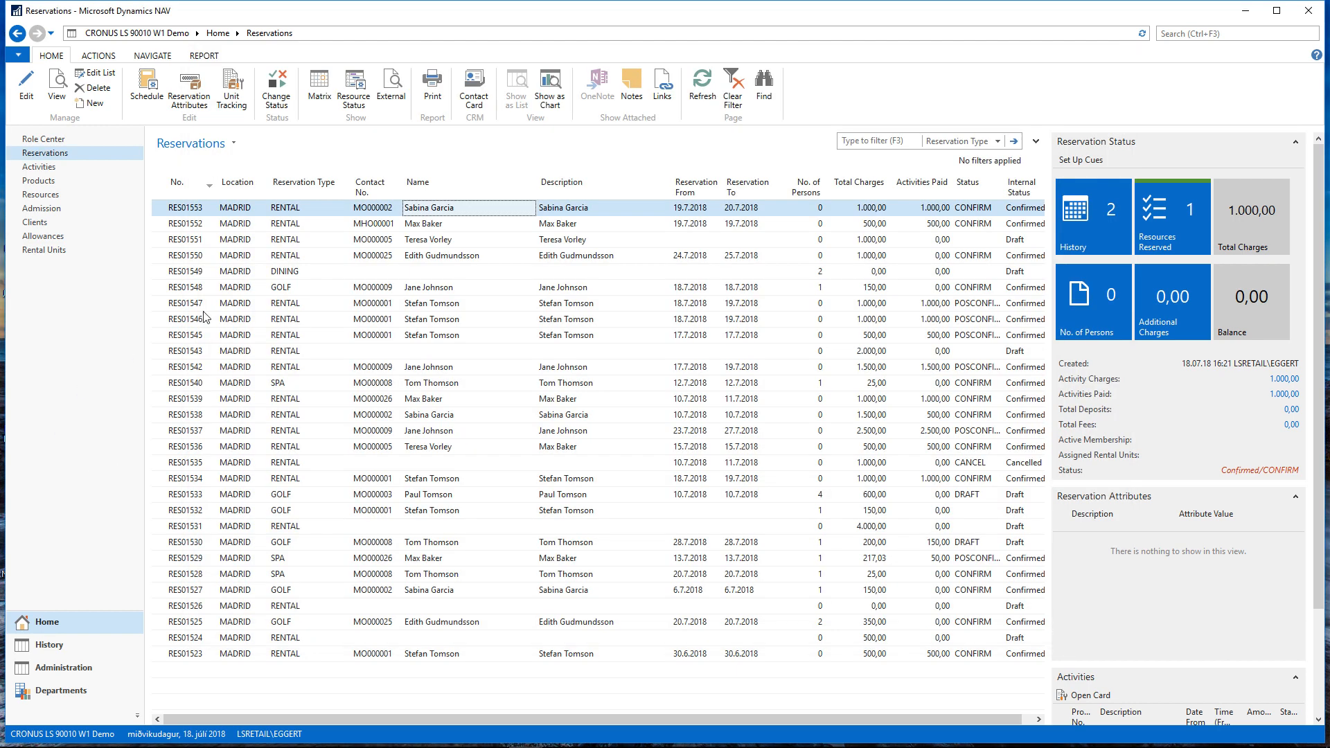
{"action": "left_click", "coordinate": [30, 87]}
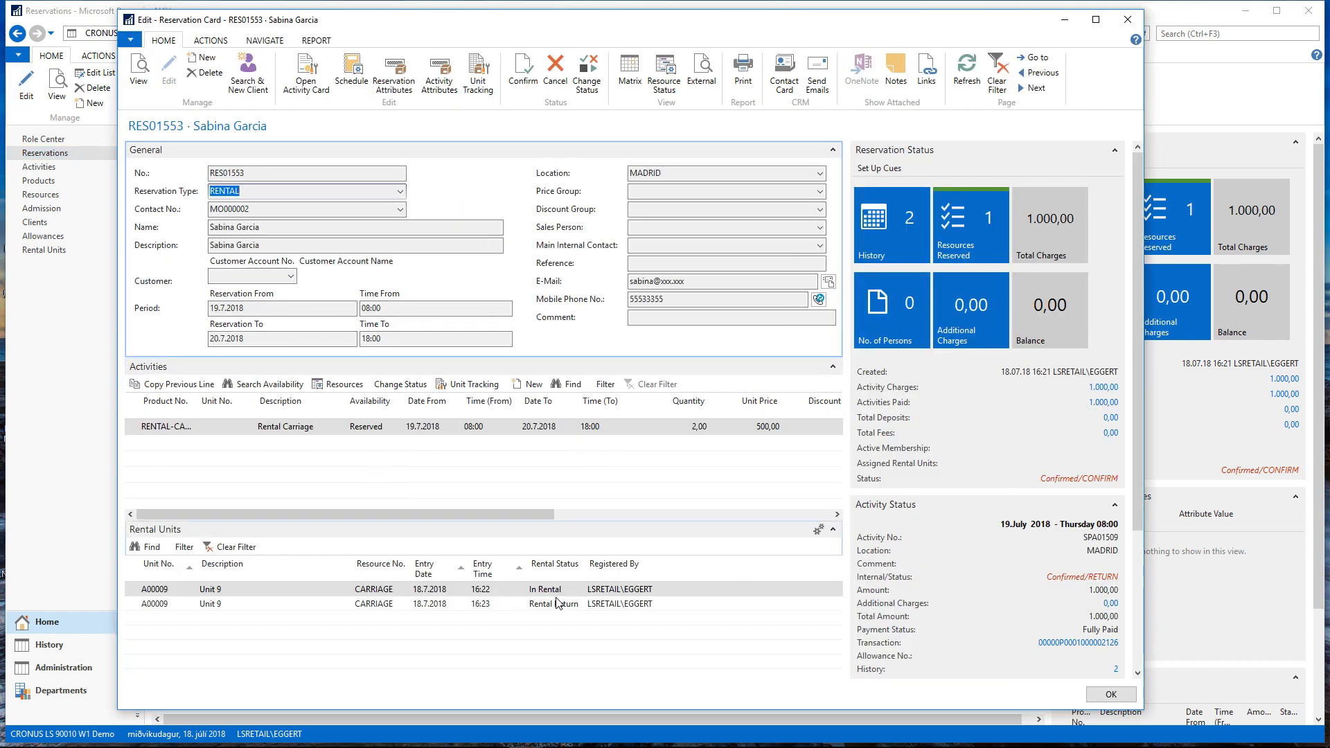
{"action": "left_click", "coordinate": [557, 603]}
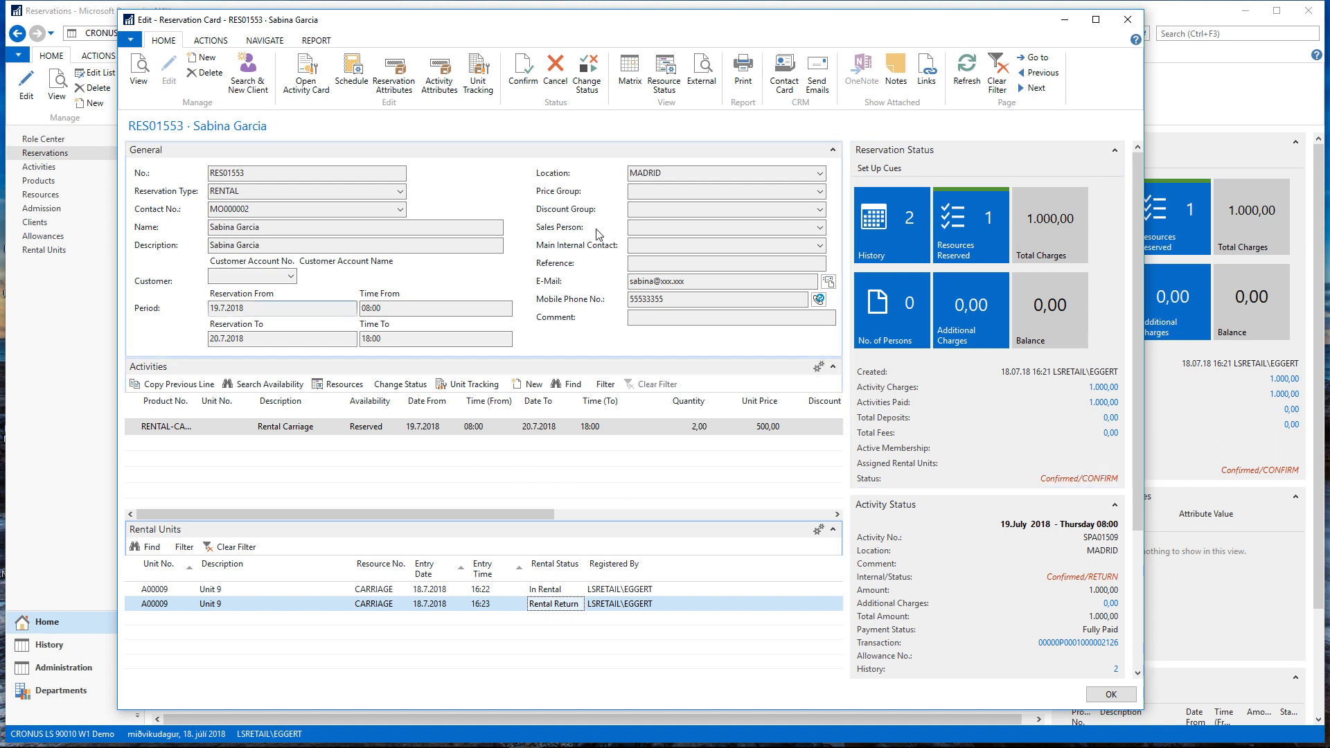
{"action": "left_click", "coordinate": [1108, 695]}
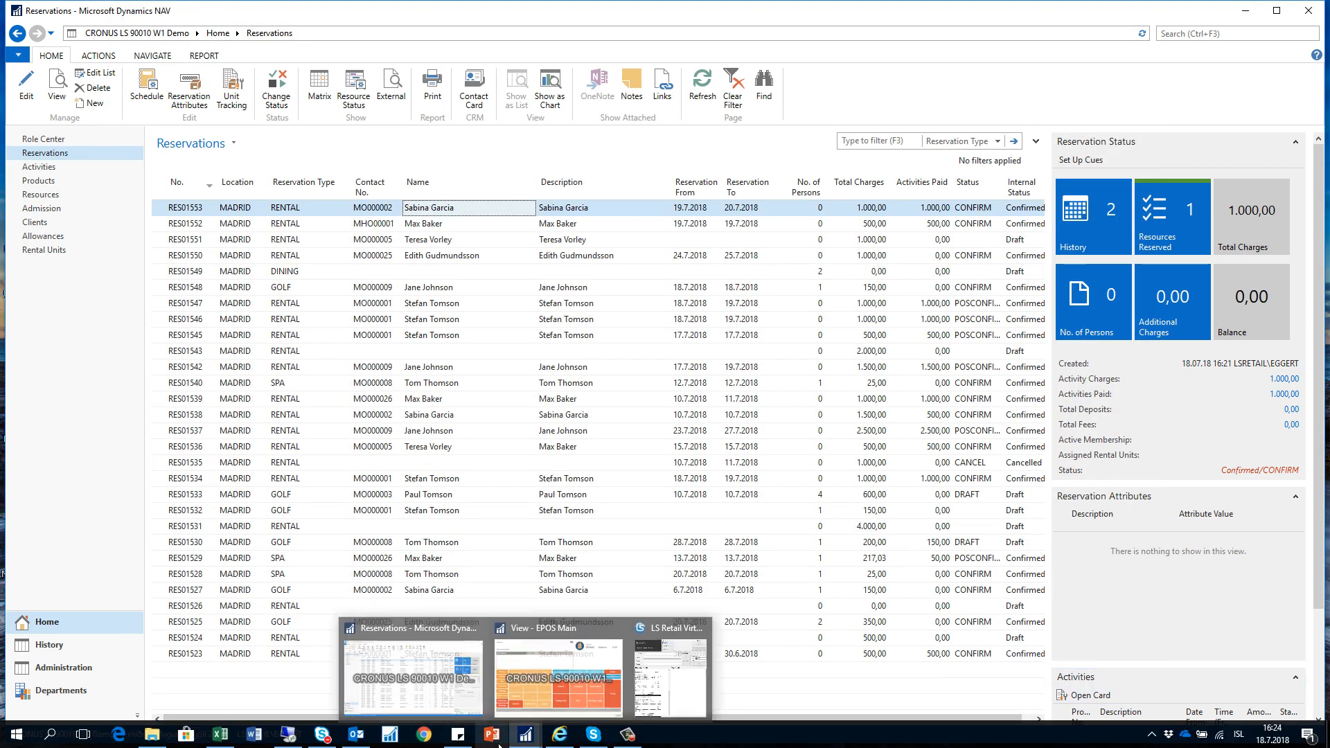
Switch to the EPOS window, start a new transaction and enter A00009 as the unit to rent
{"action": "left_click", "coordinate": [527, 685]}
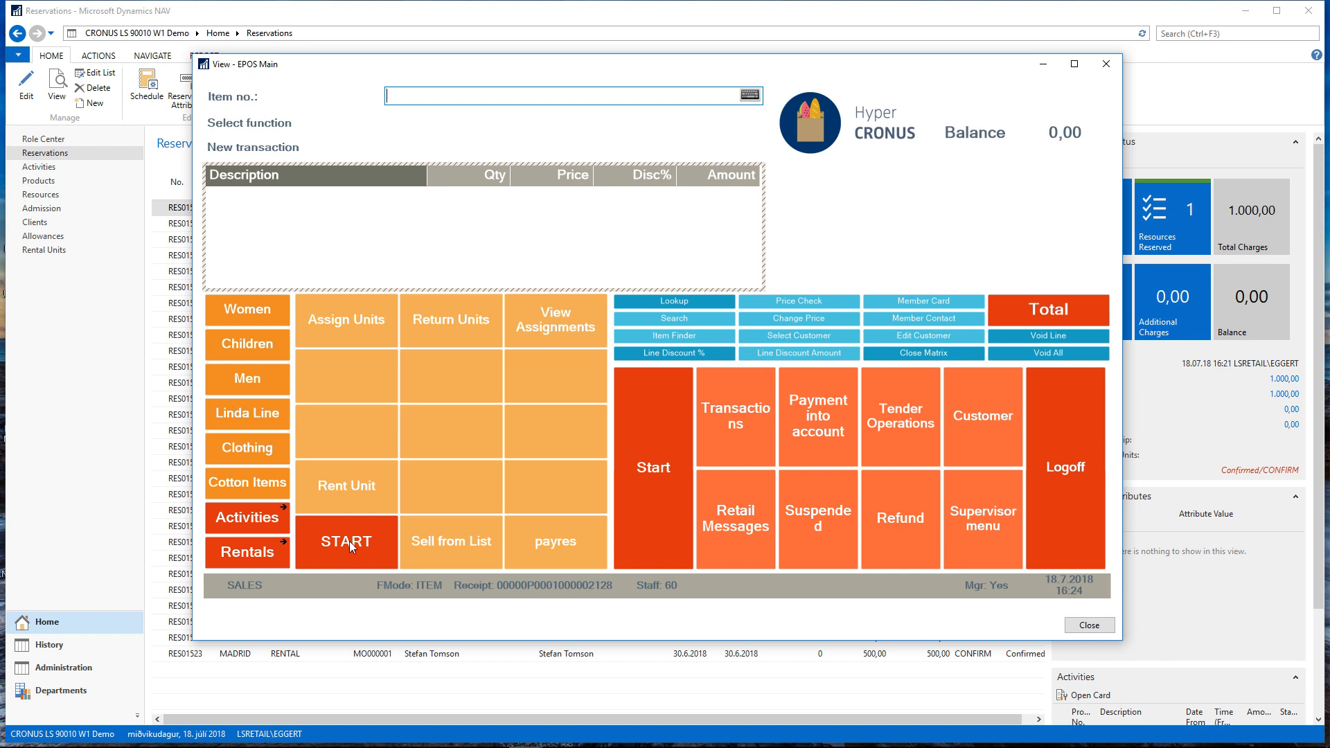
{"action": "left_click", "coordinate": [349, 541]}
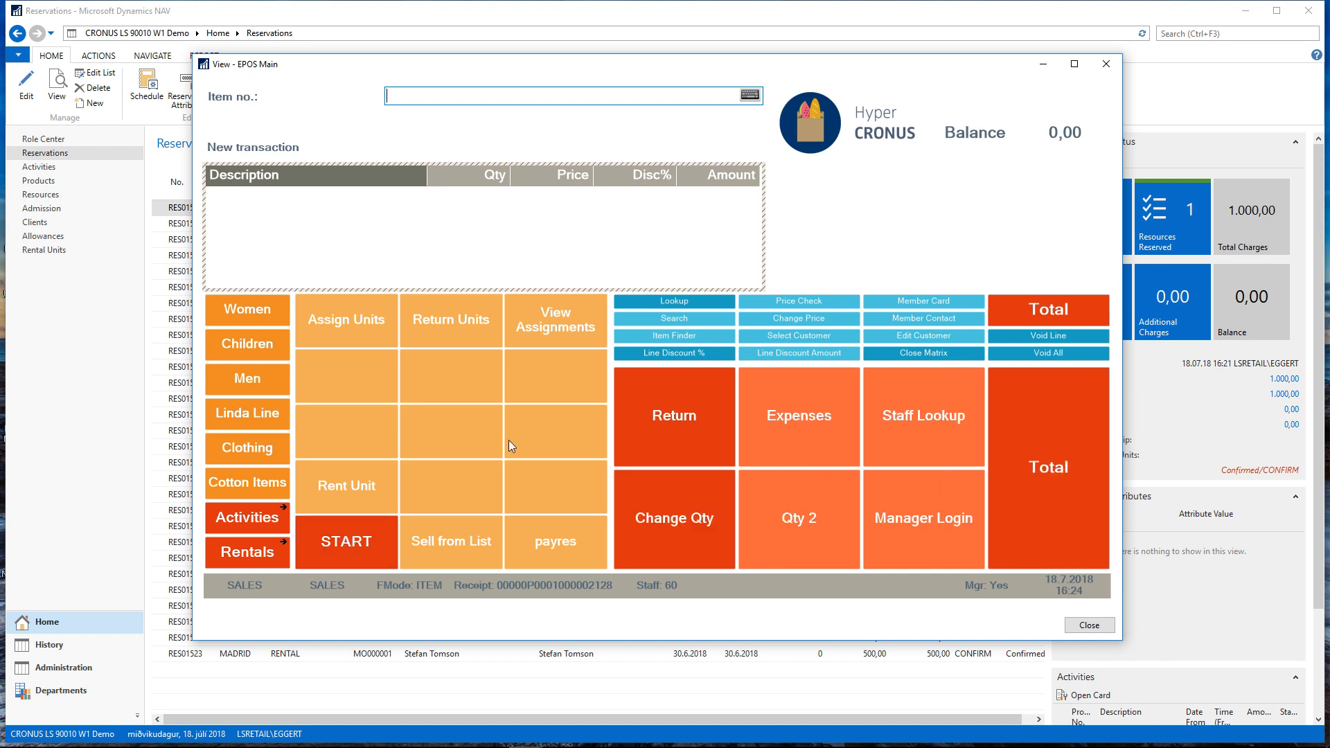
{"action": "left_click", "coordinate": [355, 481]}
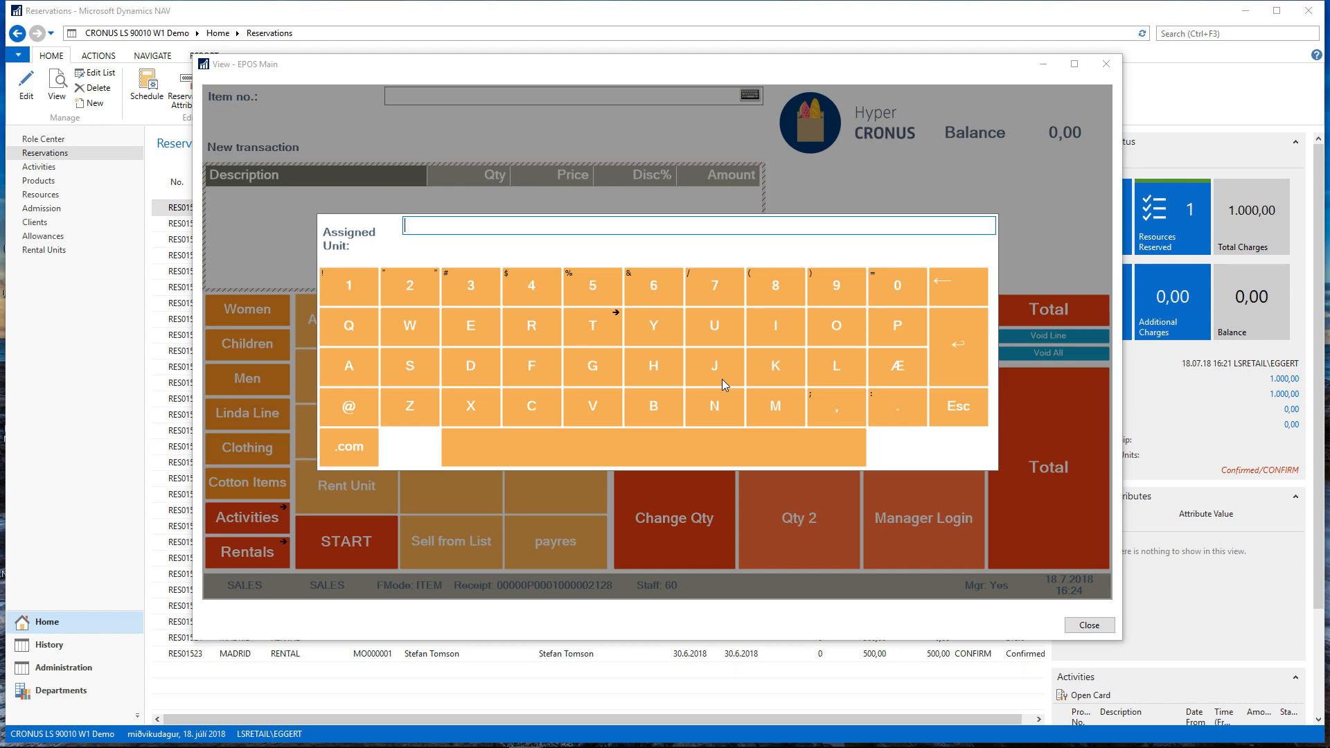
{"action": "type", "text": "A00009"}
{"action": "left_click", "coordinate": [953, 339]}
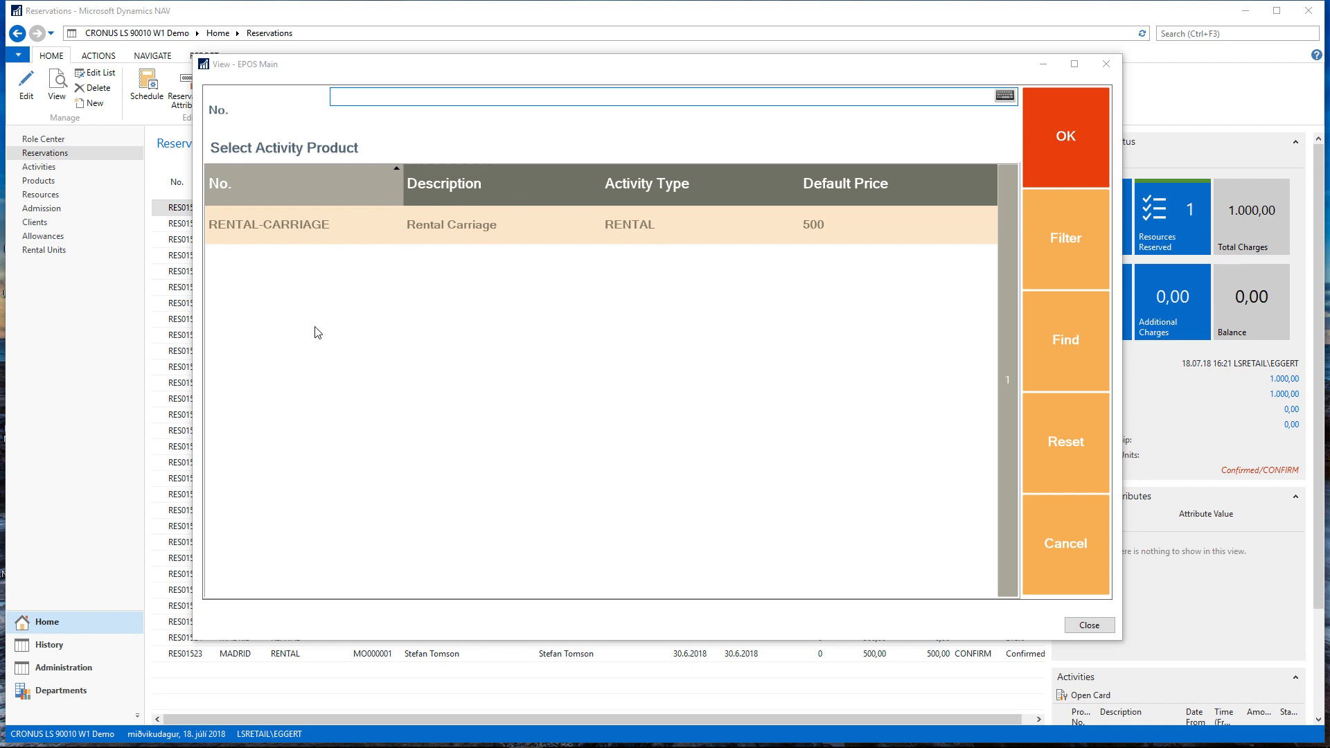
Book the Rental Carriage product for 1 day from 19.07.18 at 08:00 for the seventh client in the list
{"action": "left_click", "coordinate": [277, 230]}
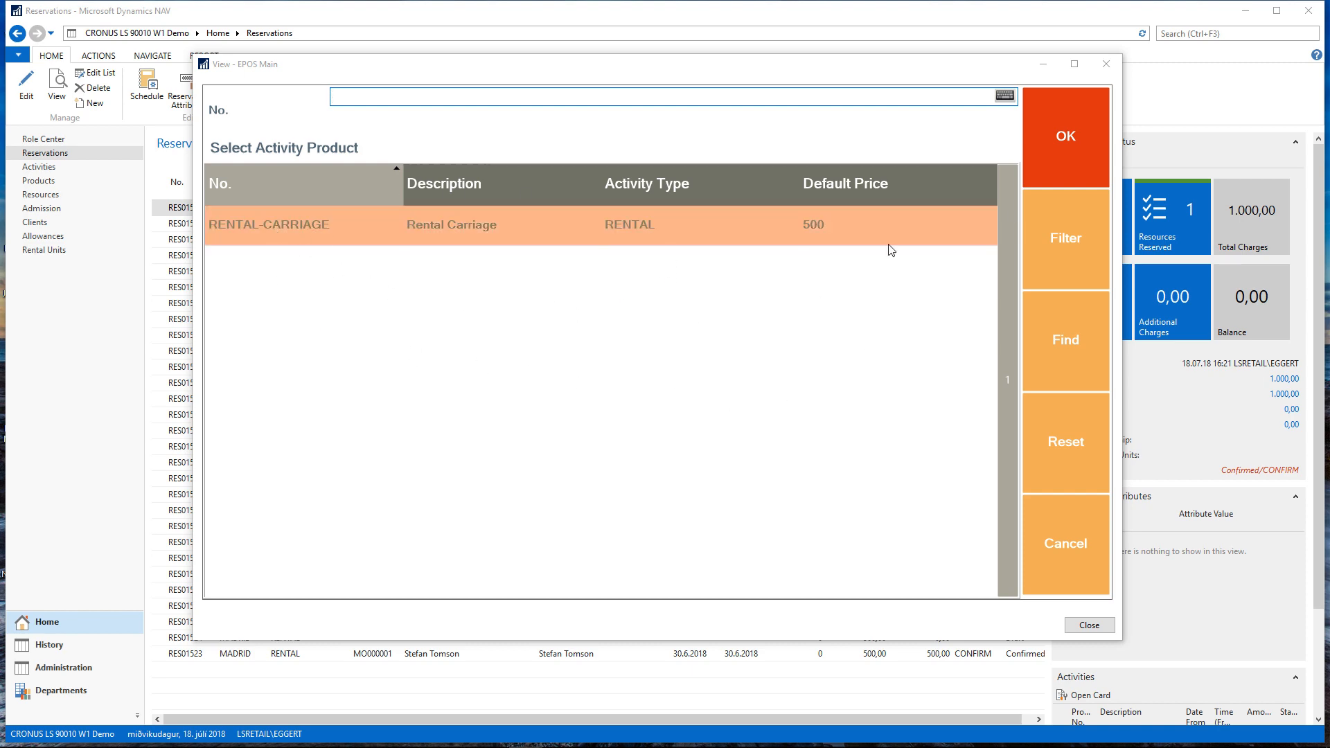
{"action": "left_click", "coordinate": [1065, 135]}
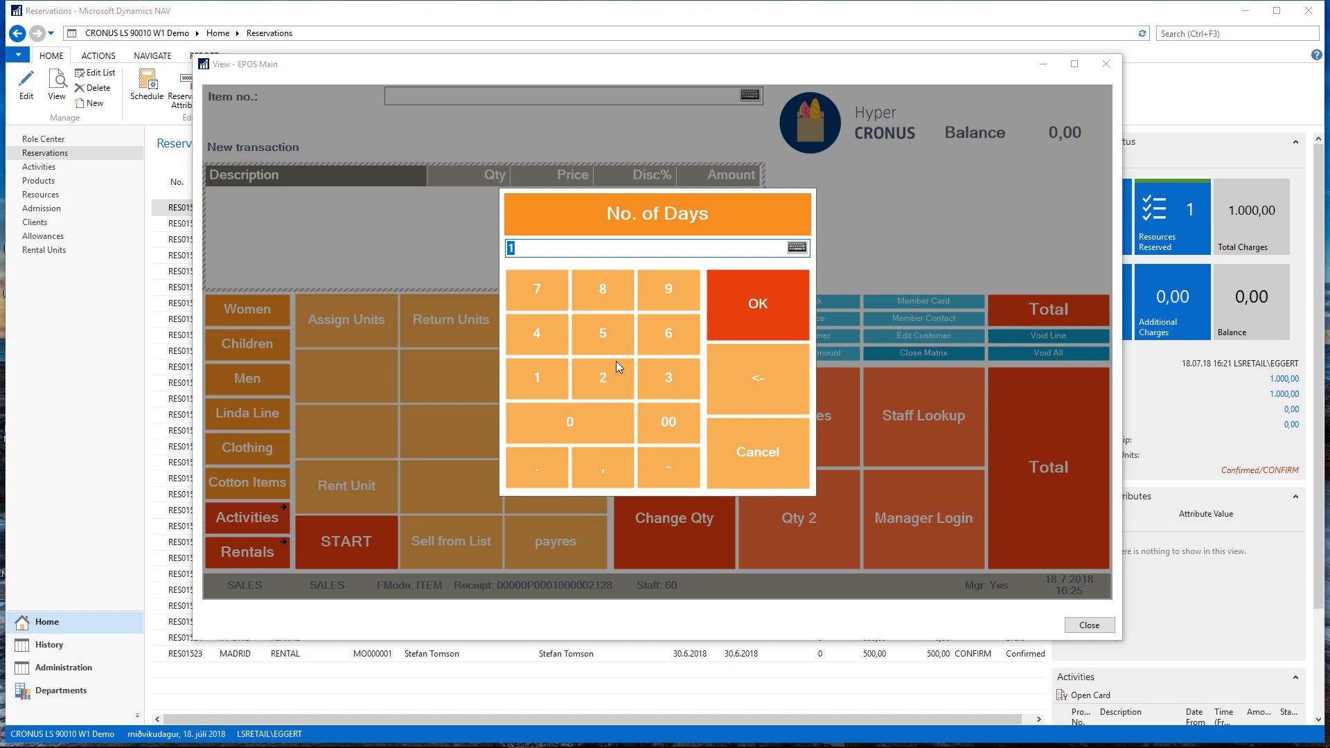
{"action": "left_click", "coordinate": [758, 322]}
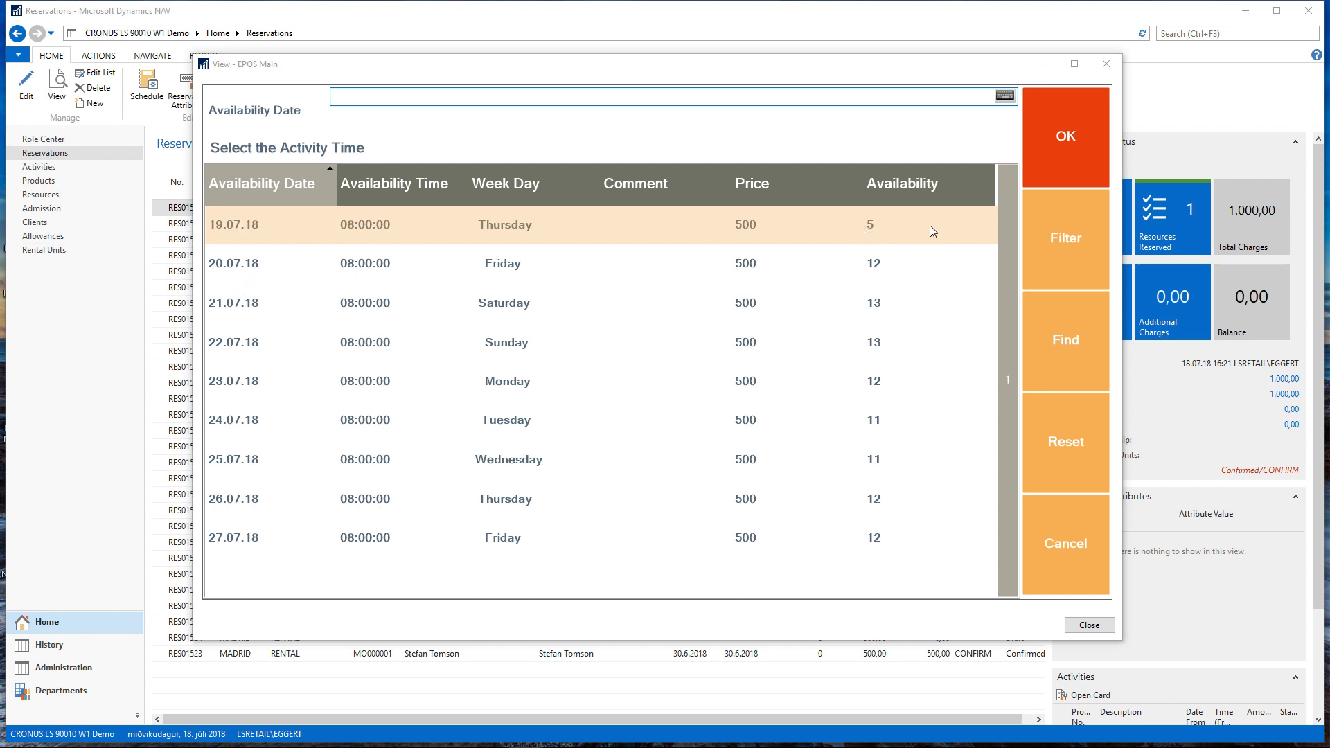
{"action": "left_click", "coordinate": [239, 234]}
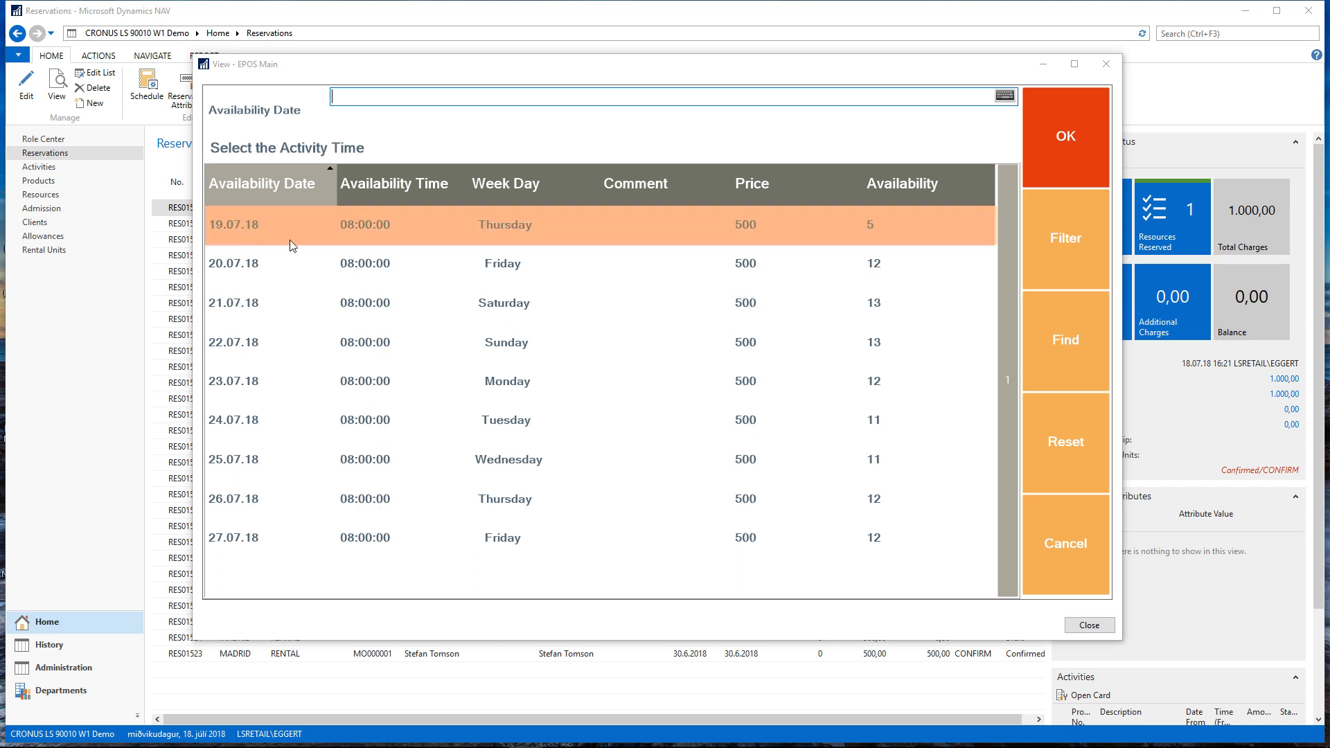
{"action": "left_click", "coordinate": [1037, 158]}
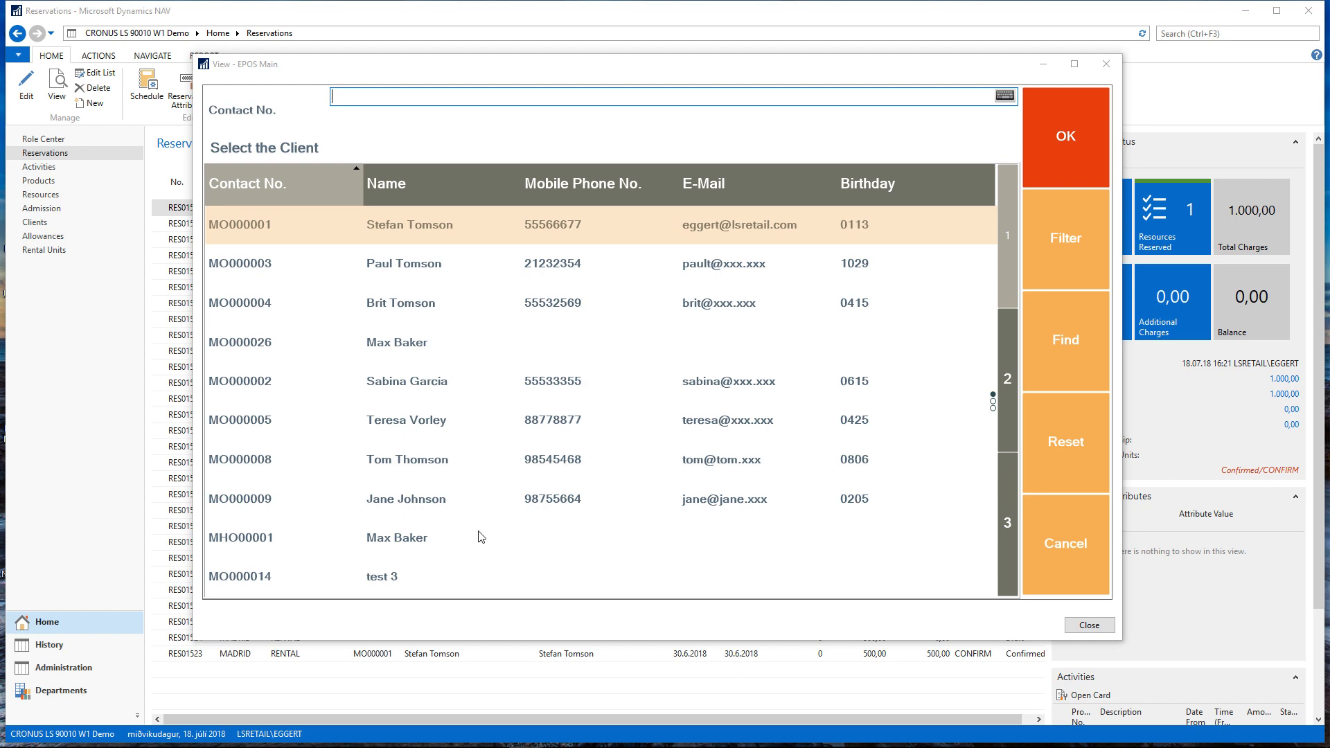
{"action": "left_click", "coordinate": [263, 466]}
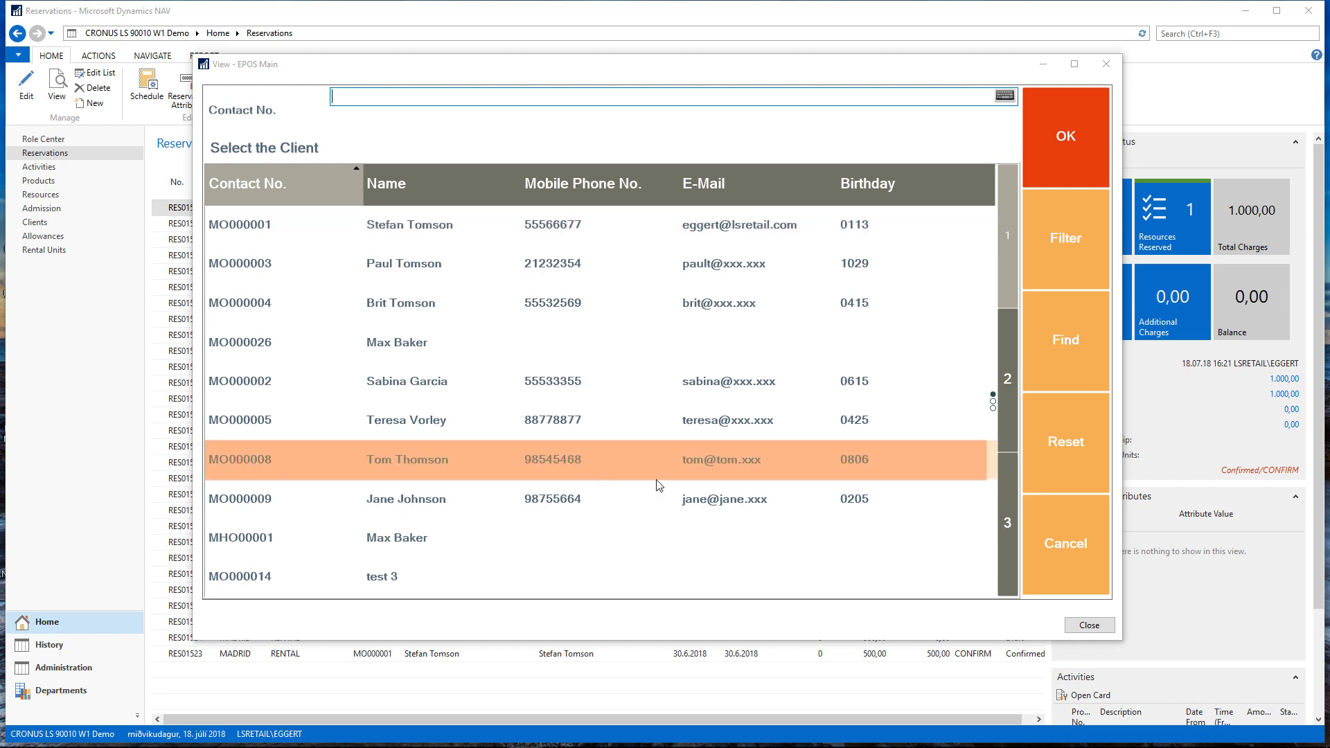
{"action": "left_click", "coordinate": [1083, 141]}
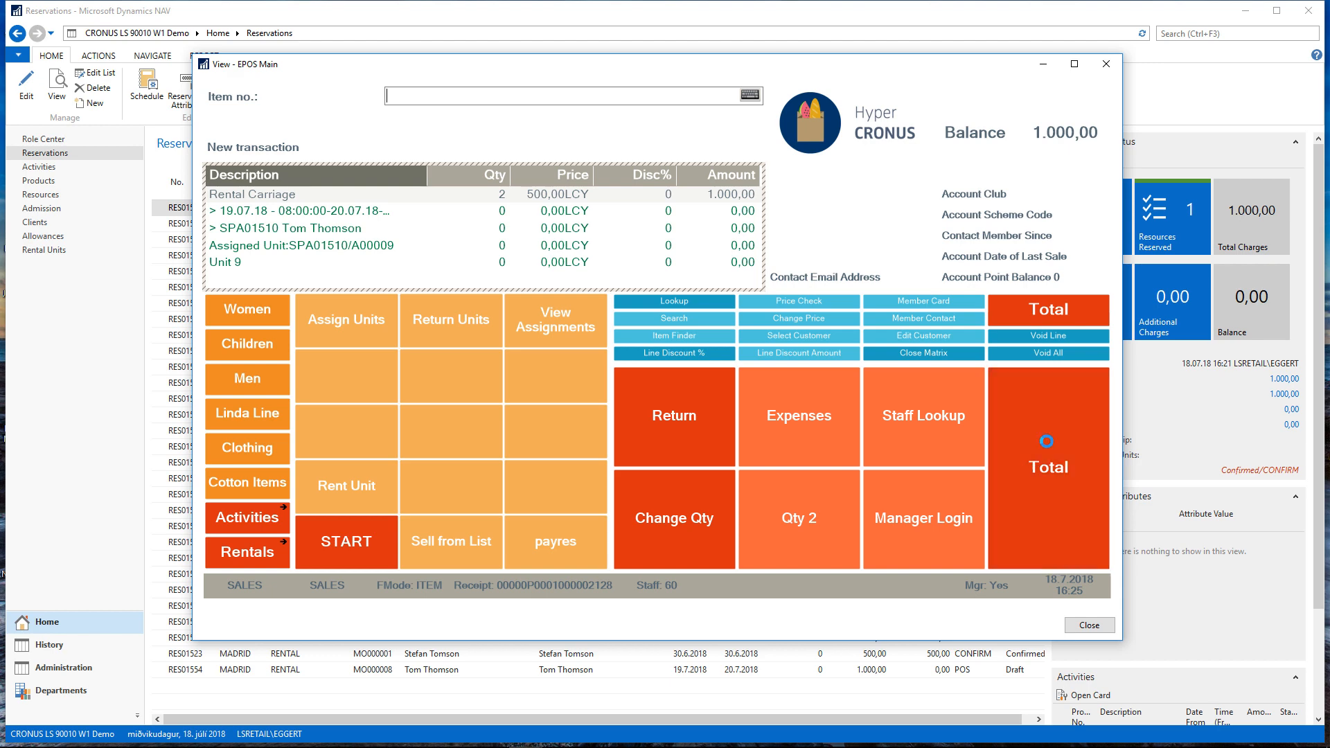
Total the carriage rental sale and pay the full 1.000 in cash
{"action": "left_click", "coordinate": [1021, 464]}
{"action": "left_click", "coordinate": [665, 419]}
{"action": "left_click", "coordinate": [784, 294]}
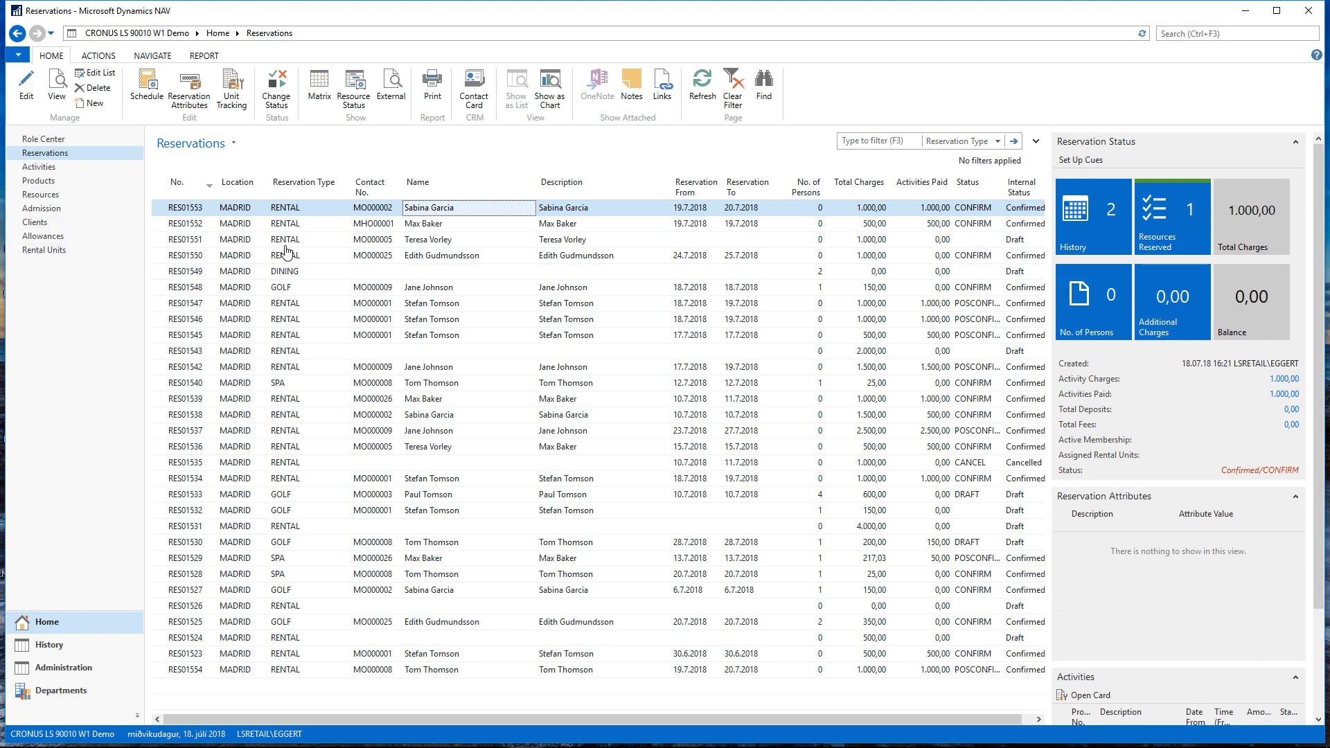
Return to Dynamics NAV and examine the activity, payment and assigned unit on the newest rental reservation's card
{"action": "left_click", "coordinate": [202, 228]}
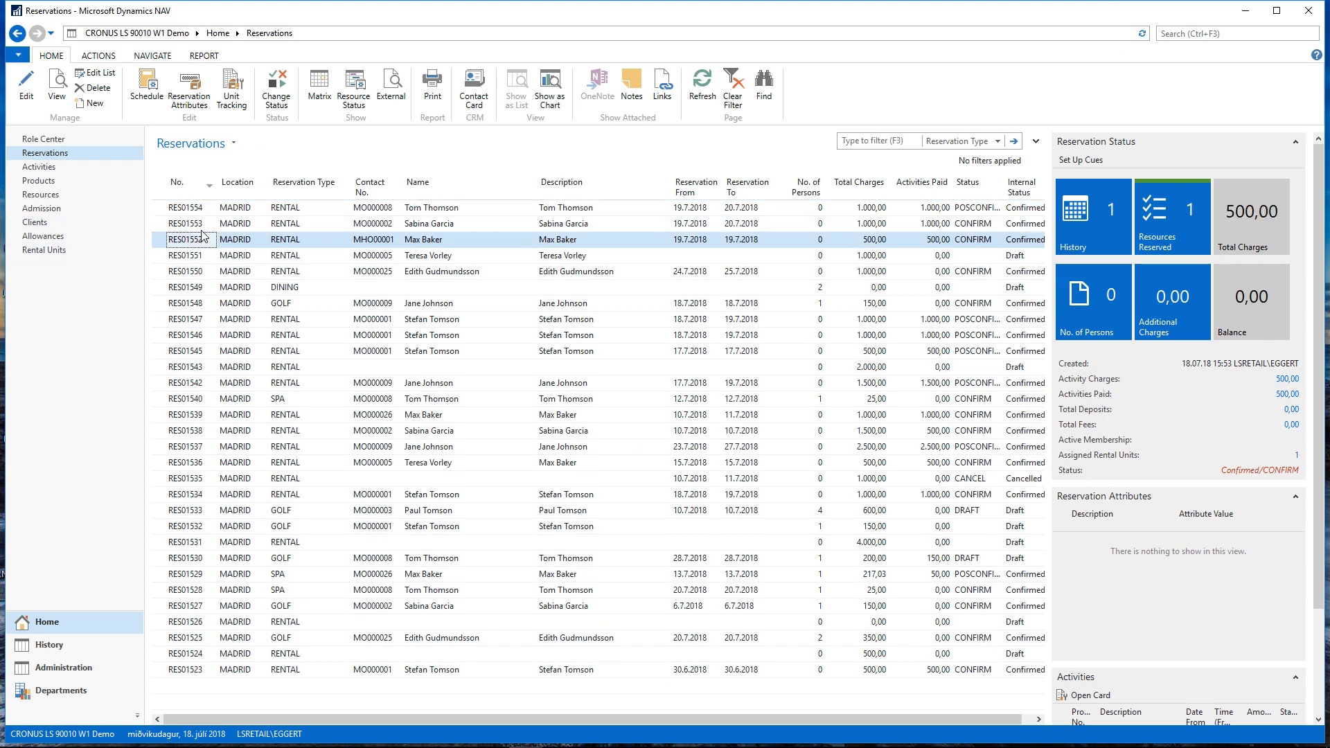
{"action": "left_click", "coordinate": [428, 210]}
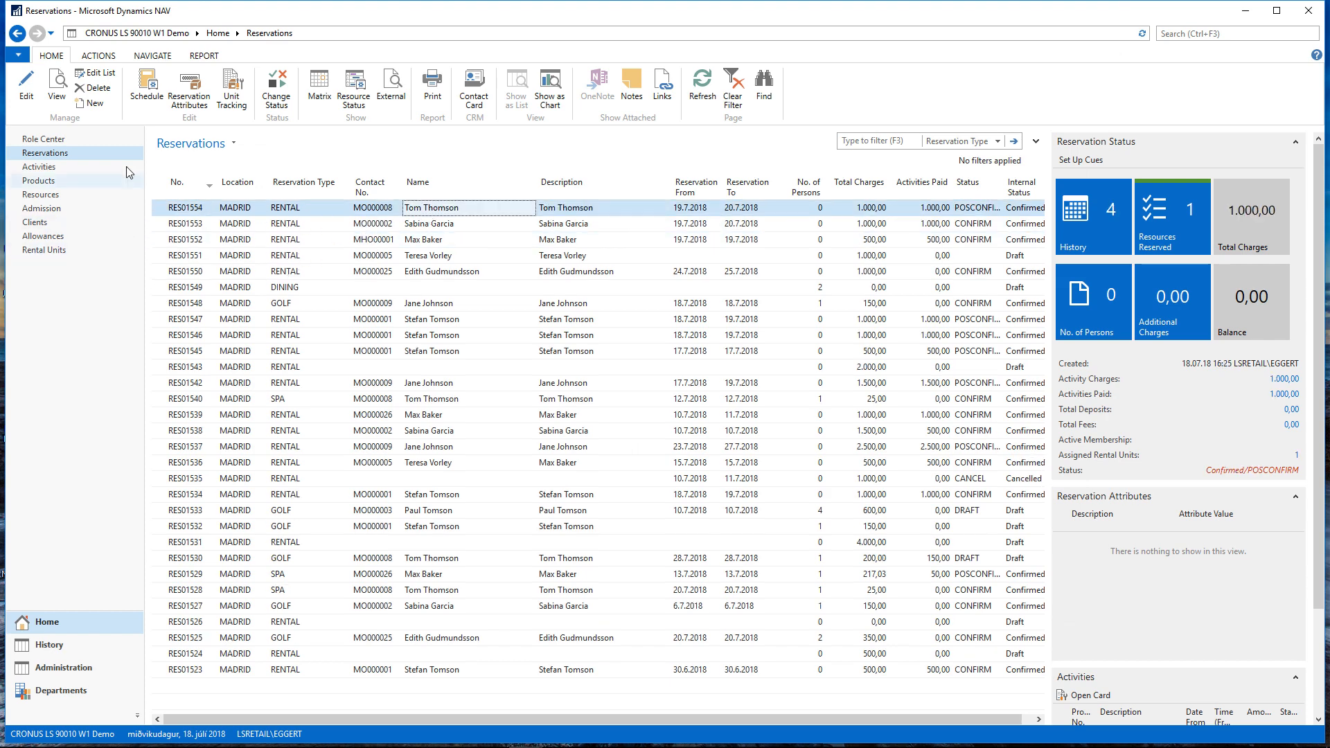
{"action": "left_click", "coordinate": [26, 85]}
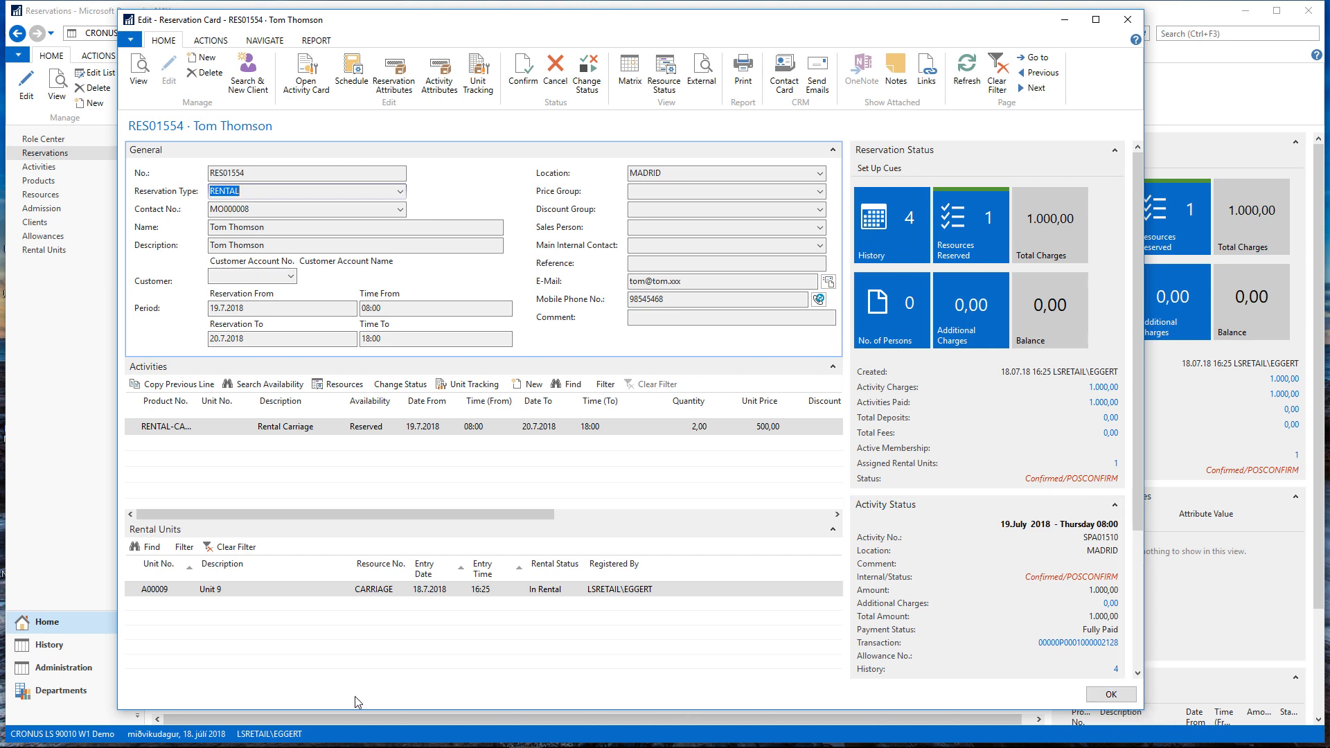
{"action": "left_click", "coordinate": [1111, 694]}
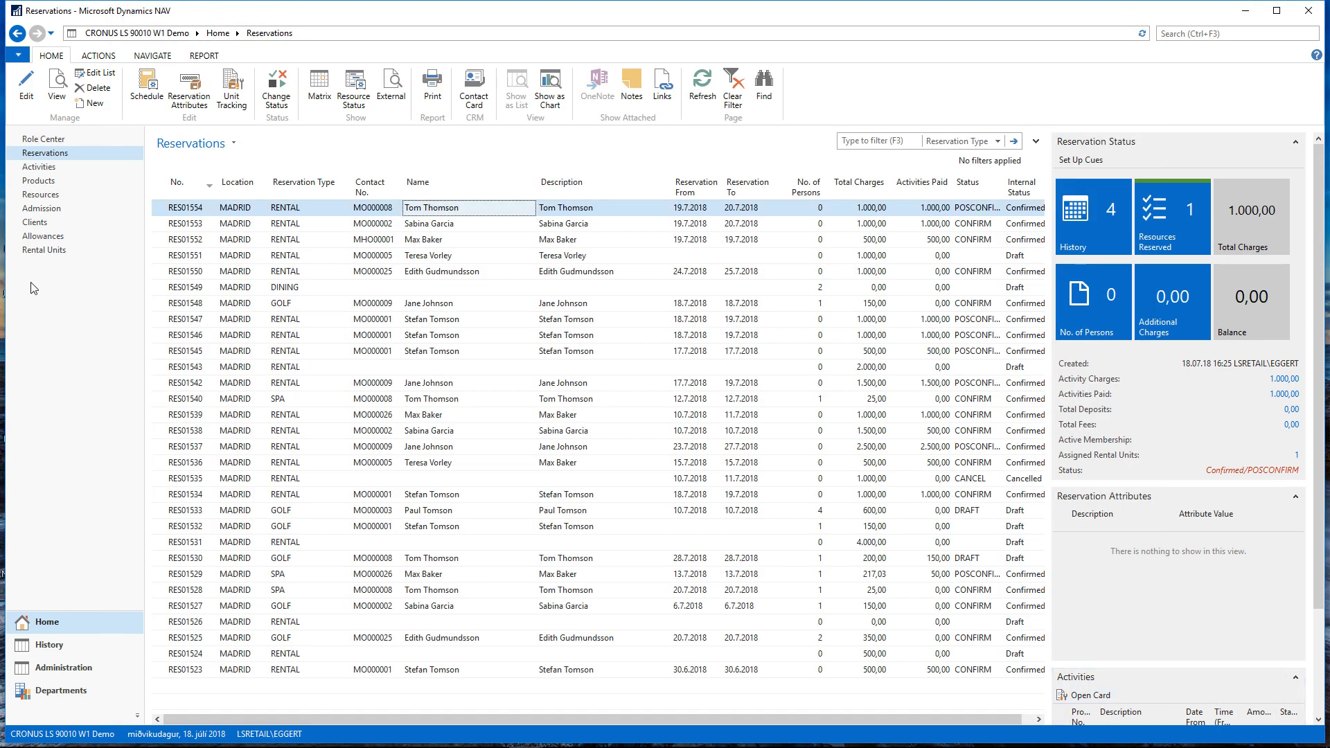
Open the Rental Units list and copy the unit number of the available Black carriage, A00007
{"action": "left_click", "coordinate": [48, 251]}
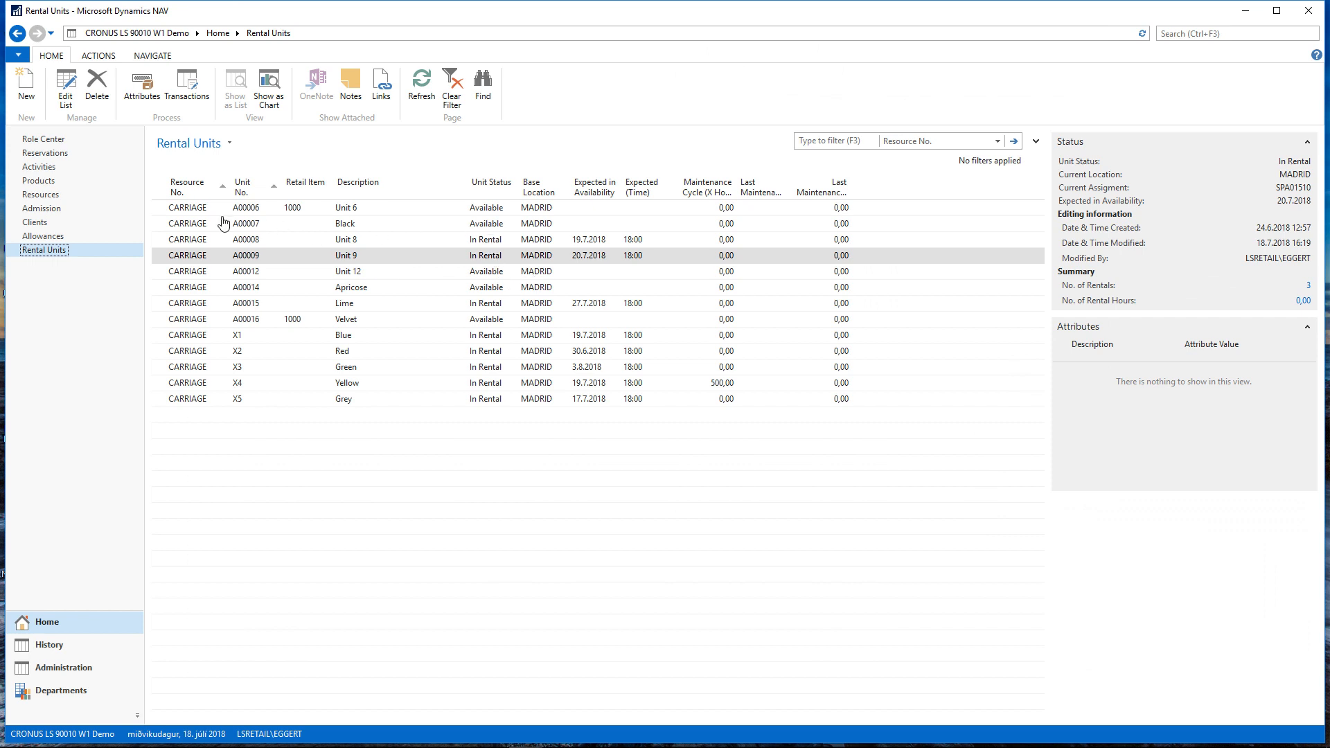
{"action": "left_click", "coordinate": [246, 225]}
{"action": "right_click", "coordinate": [246, 225]}
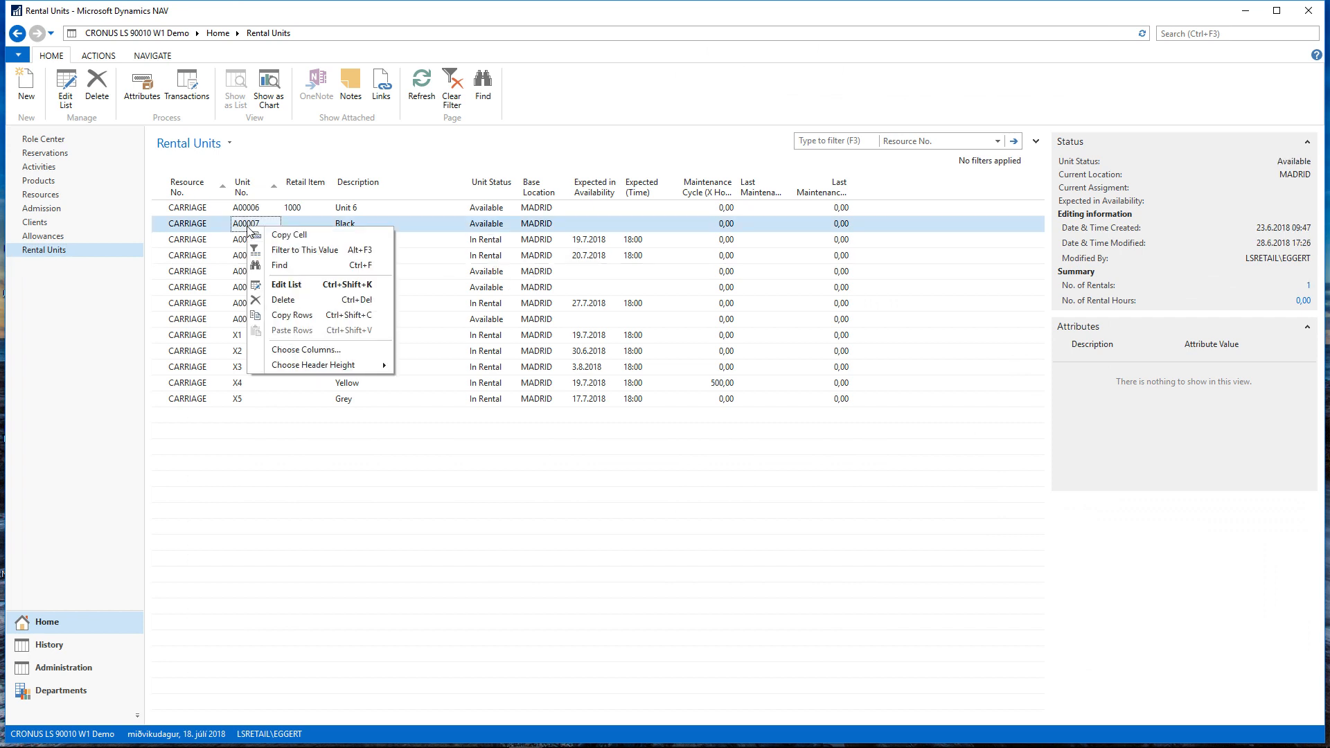
{"action": "left_click", "coordinate": [290, 236]}
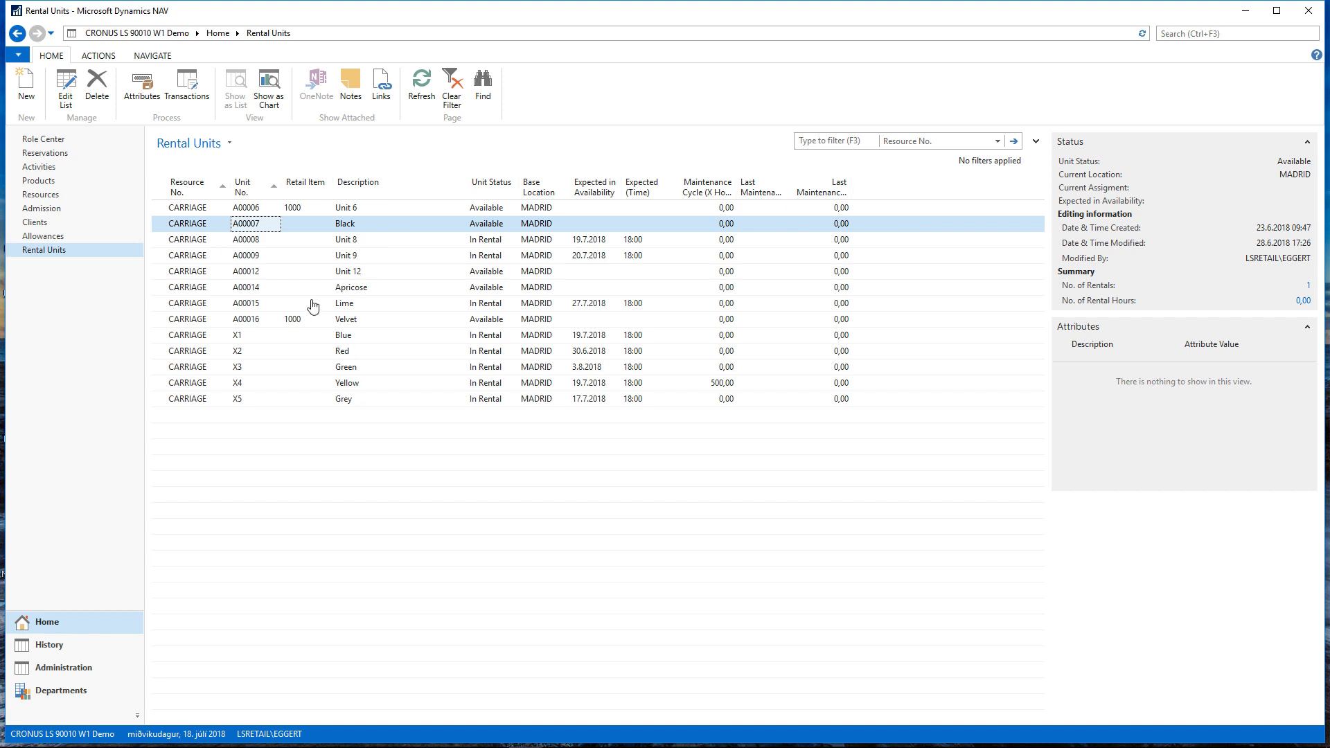
Open the Activity Role Center, and switch to the EPOS window
{"action": "left_click", "coordinate": [52, 141]}
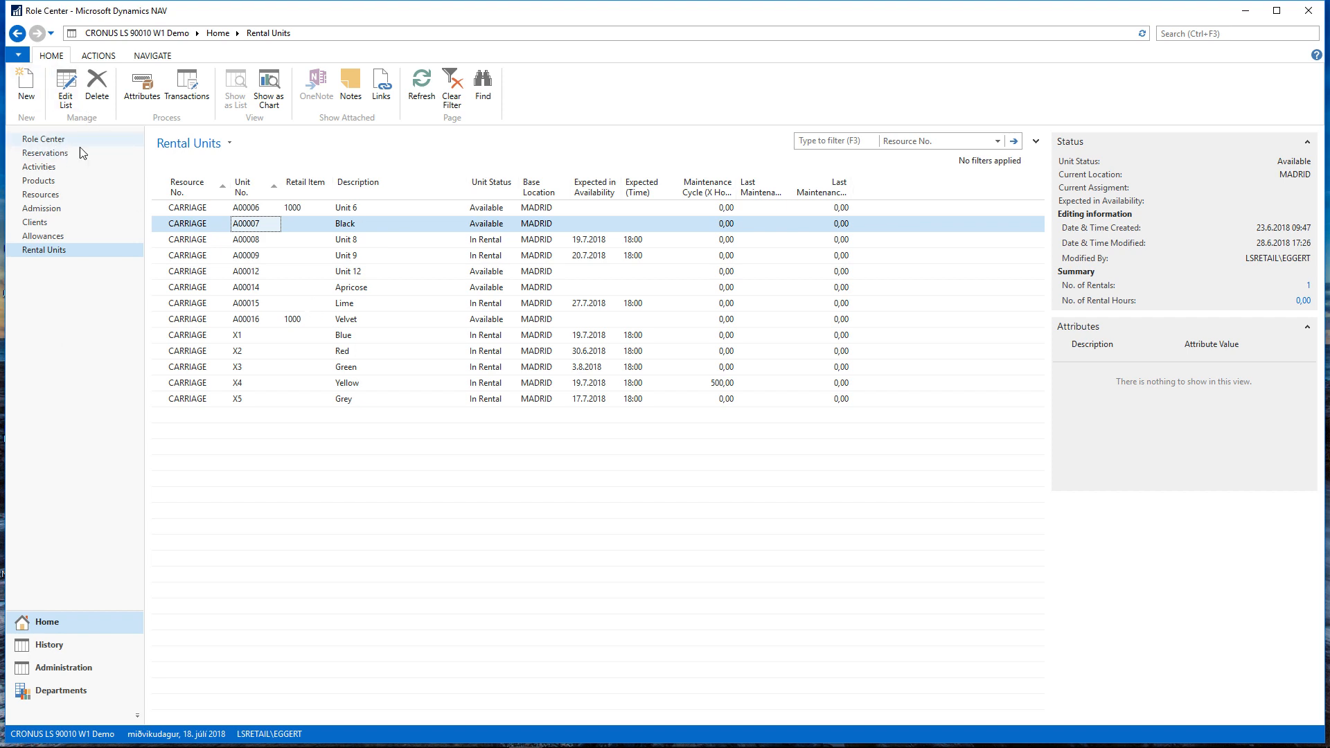
{"action": "mouse_move", "coordinate": [546, 741]}
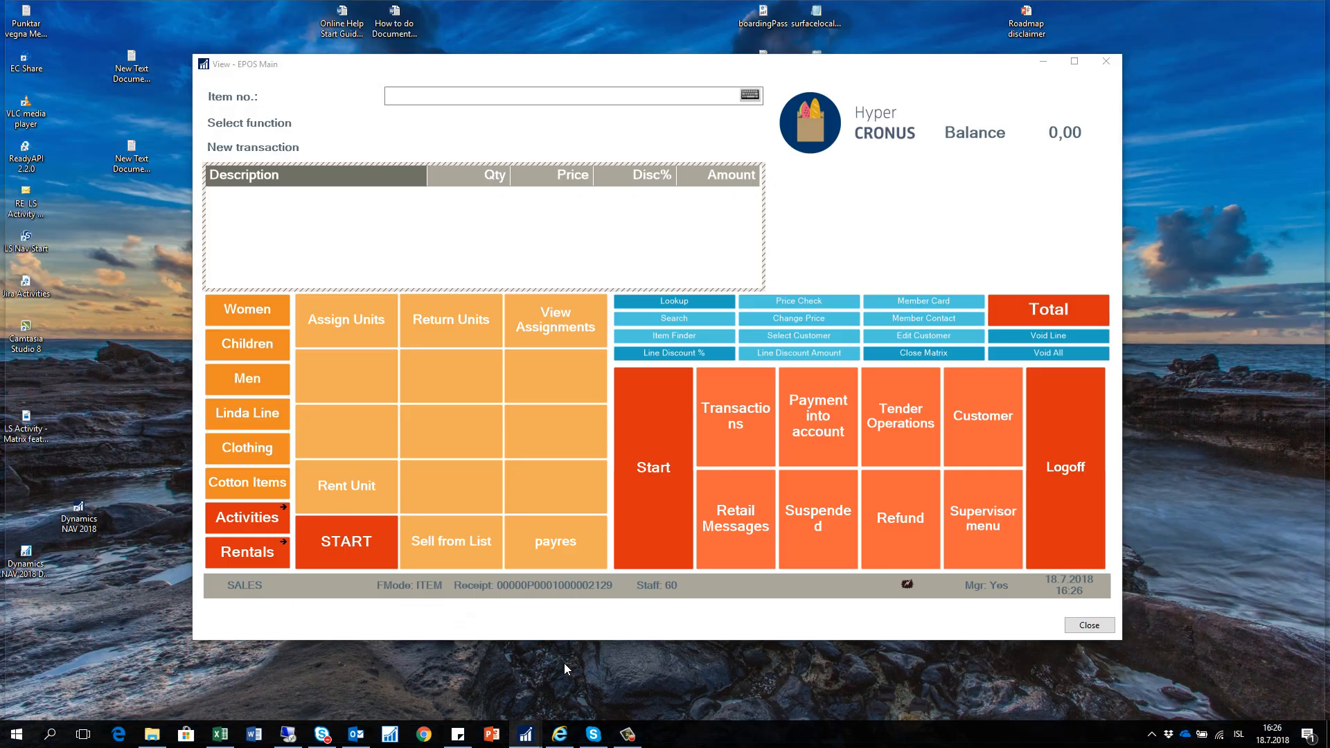
{"action": "left_click", "coordinate": [564, 663]}
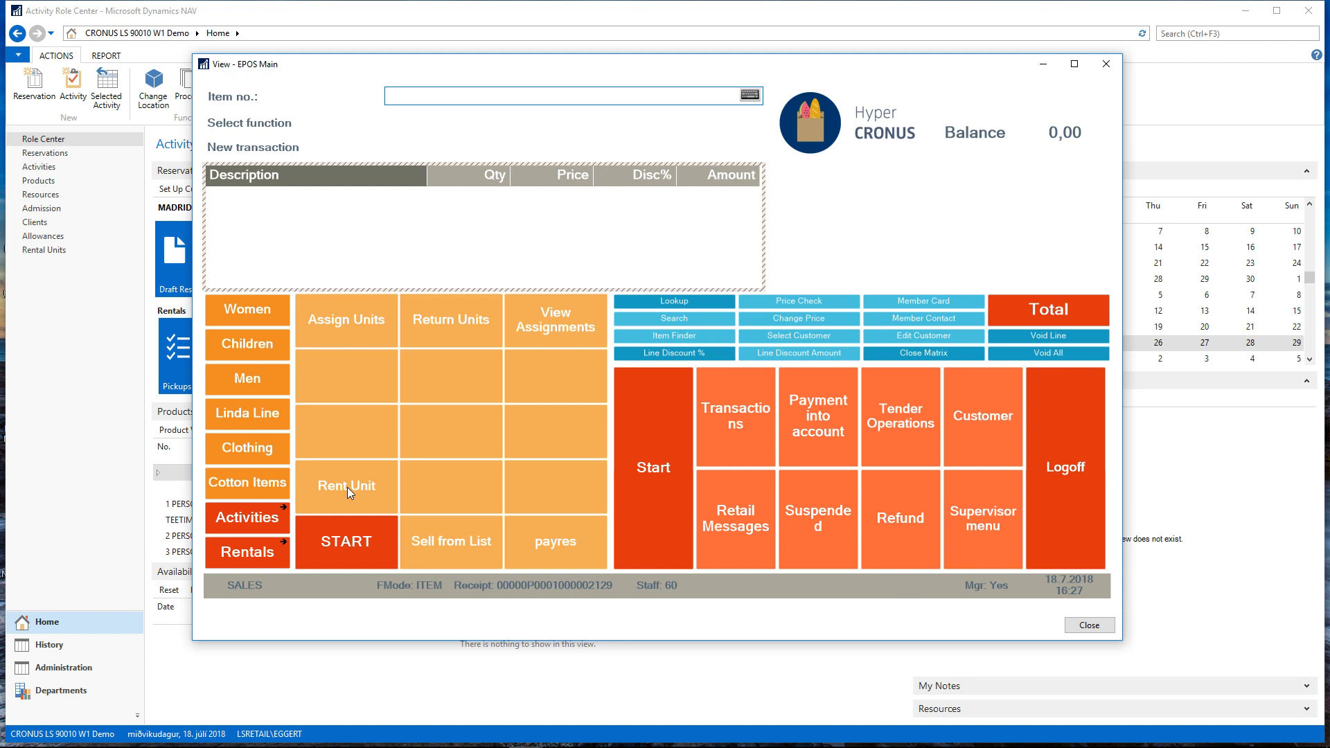
Start an activity sale from the product list and choose the RENTAL-CARRIAGE product
{"action": "left_click", "coordinate": [234, 517]}
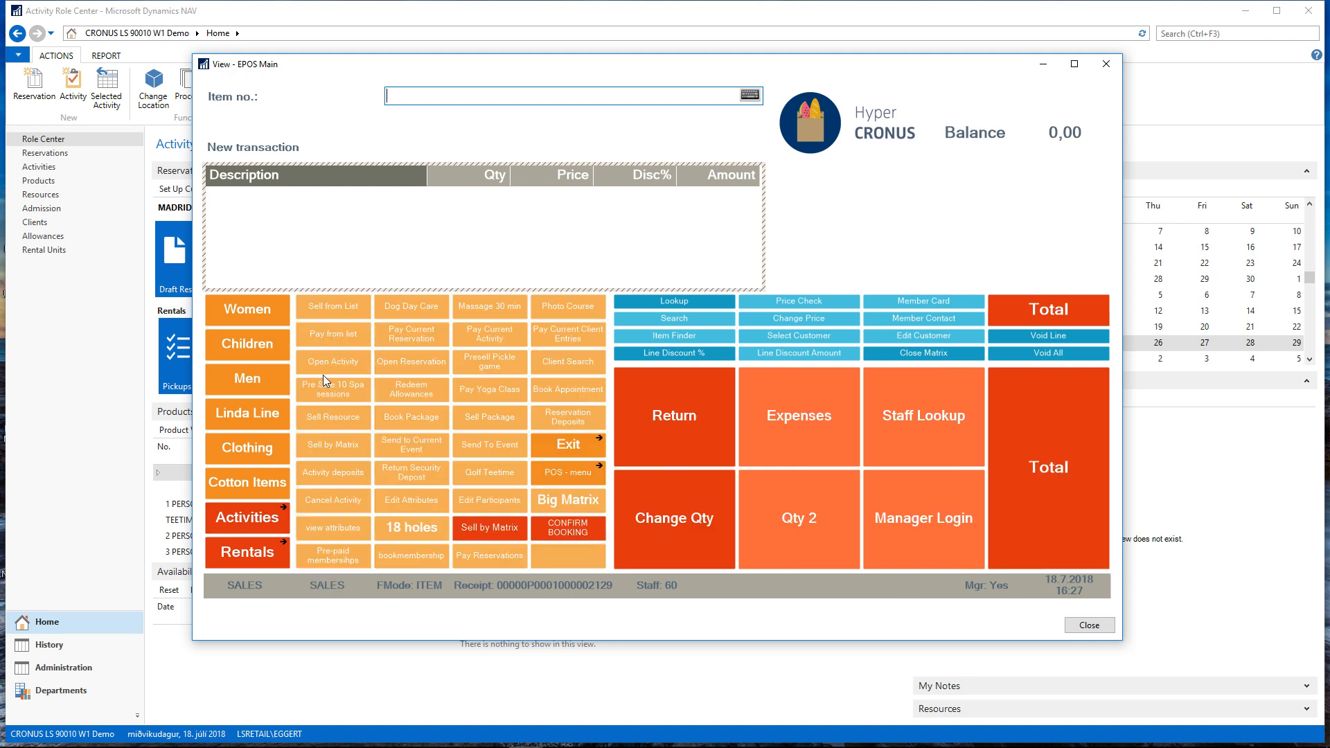
{"action": "left_click", "coordinate": [341, 316]}
{"action": "scroll", "coordinate": [397, 369], "scroll_direction": "down", "scroll_amount": 5}
{"action": "scroll", "coordinate": [397, 369], "scroll_direction": "down", "scroll_amount": 8}
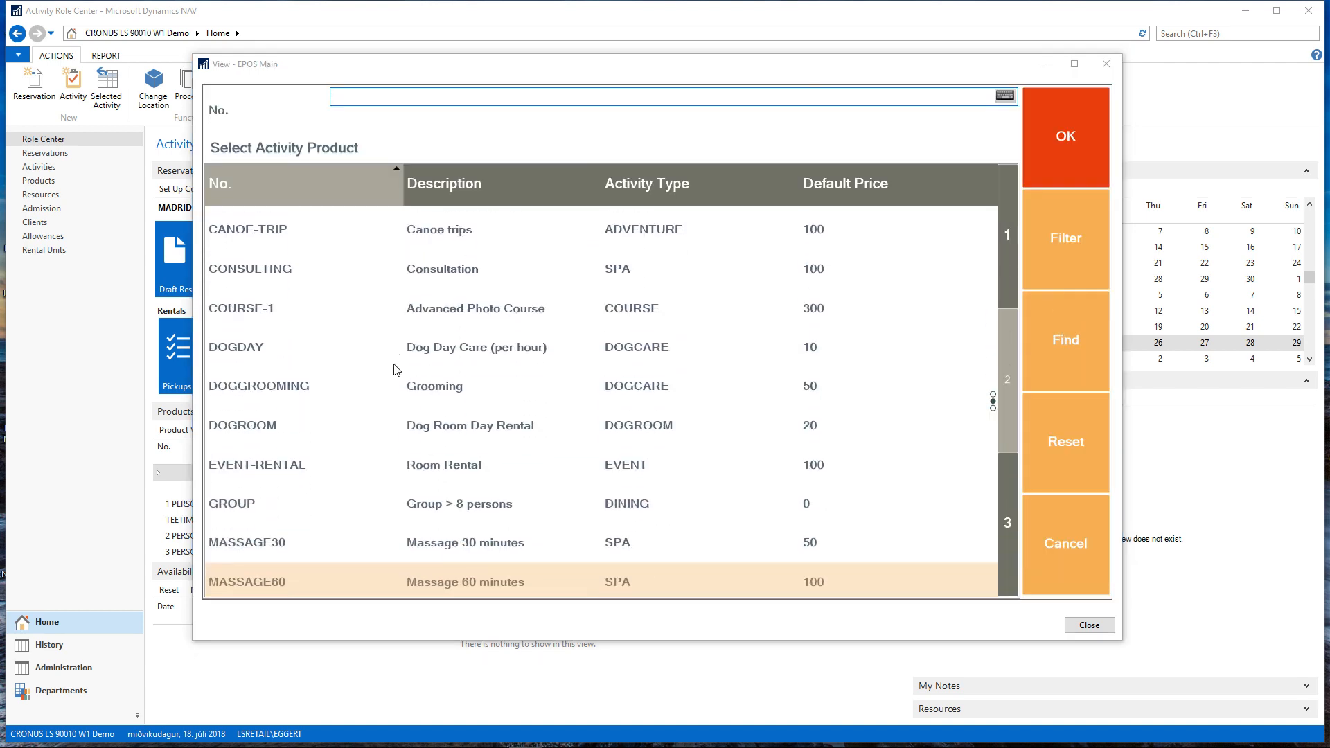
{"action": "scroll", "coordinate": [371, 469], "scroll_direction": "down", "scroll_amount": 2}
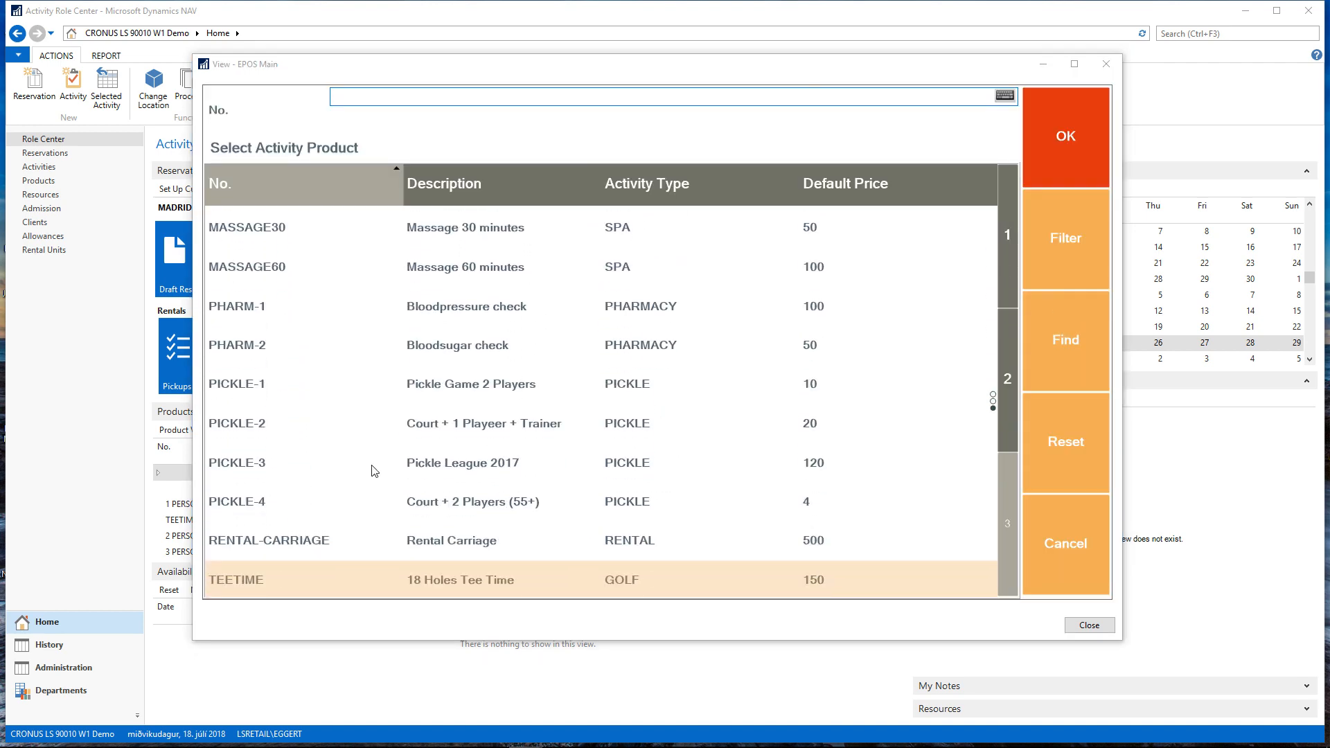
{"action": "left_click", "coordinate": [724, 516]}
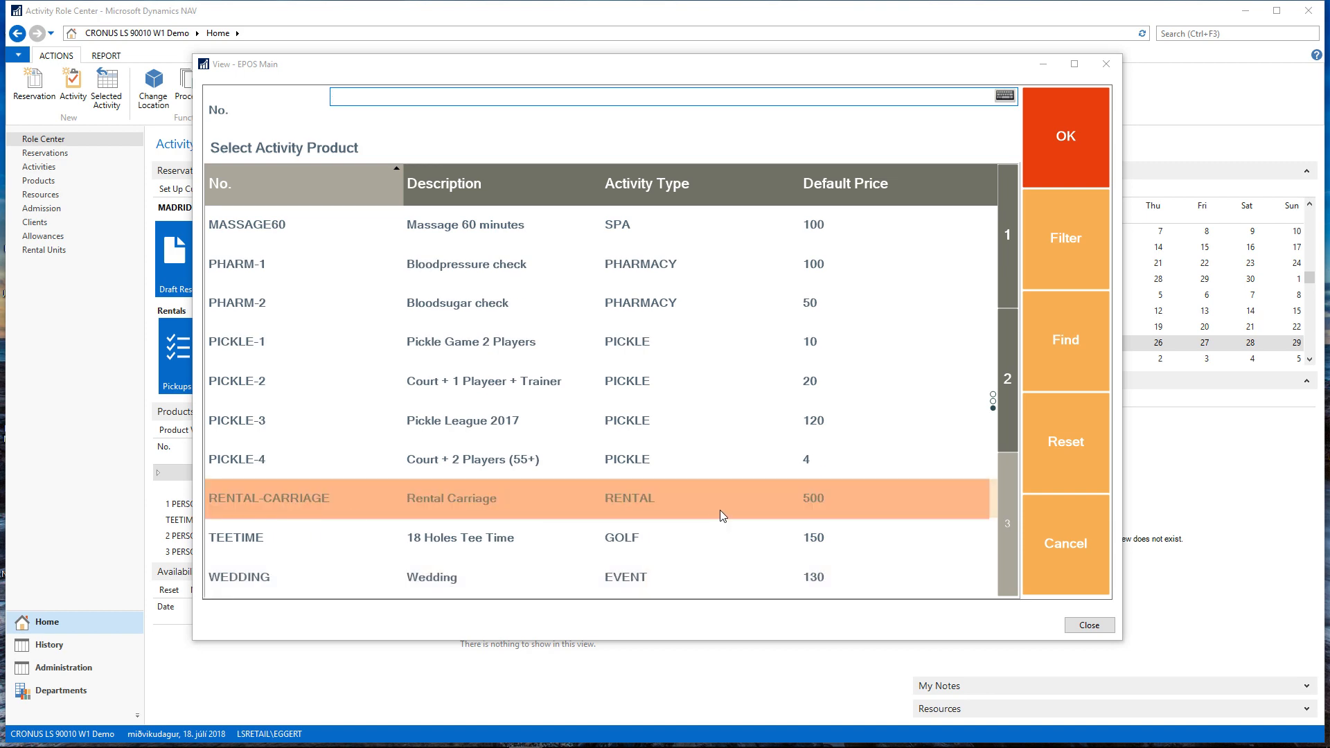
{"action": "left_click", "coordinate": [1046, 139]}
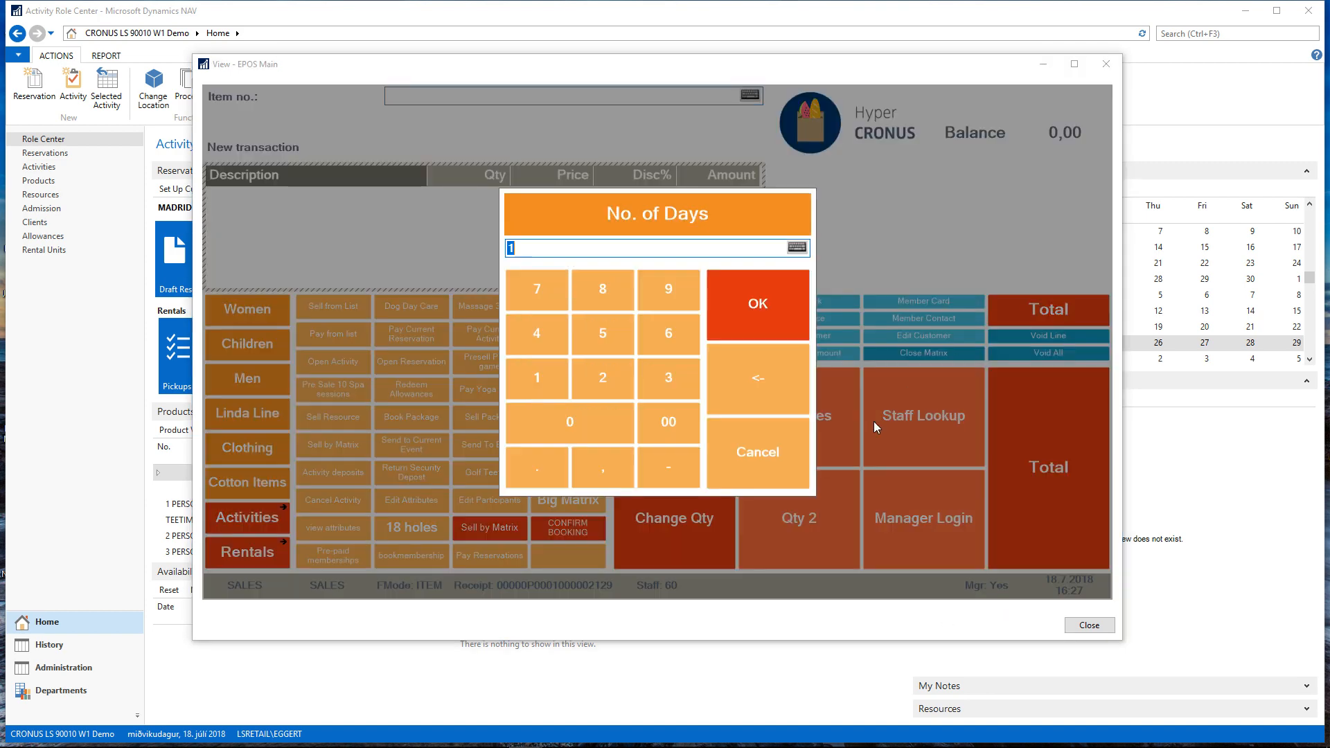
Book the carriage for two days from Thursday 19.07.18 at 08:00 and select the sixth client in the list
{"action": "left_click", "coordinate": [777, 305]}
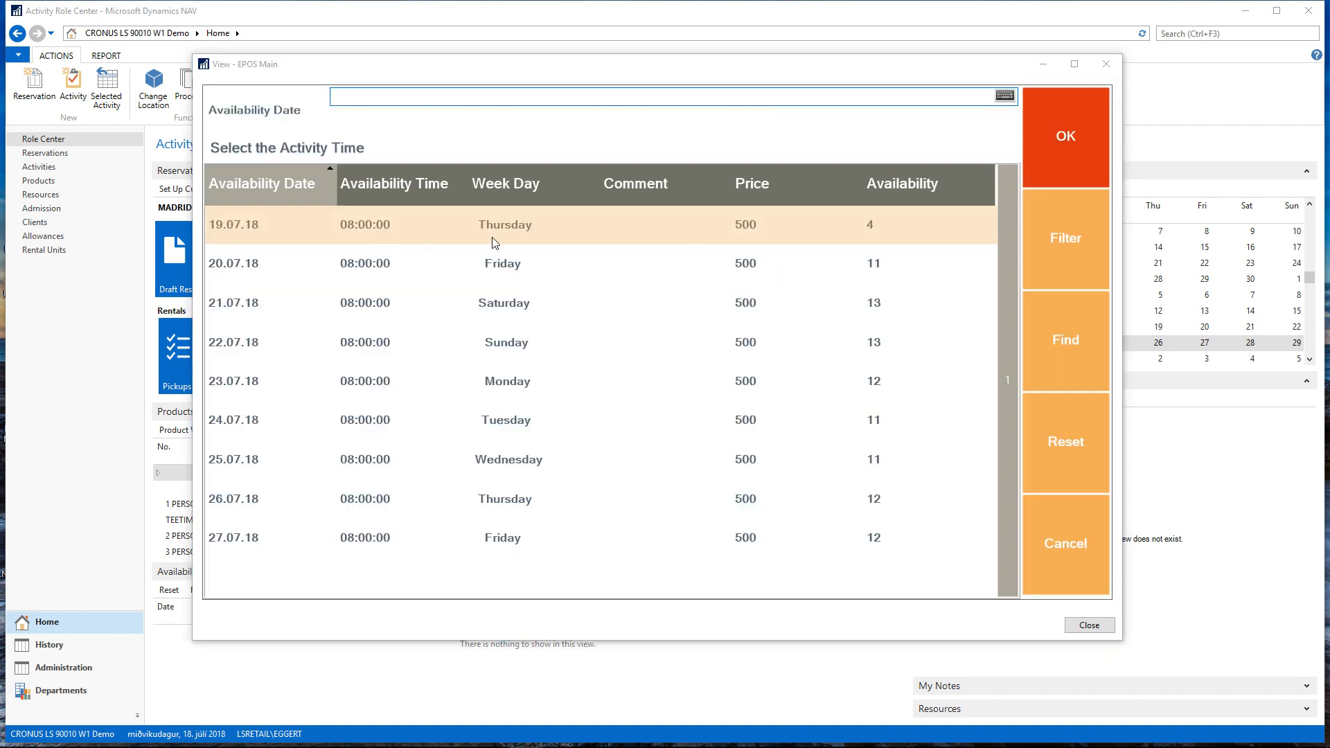
{"action": "left_click", "coordinate": [1072, 154]}
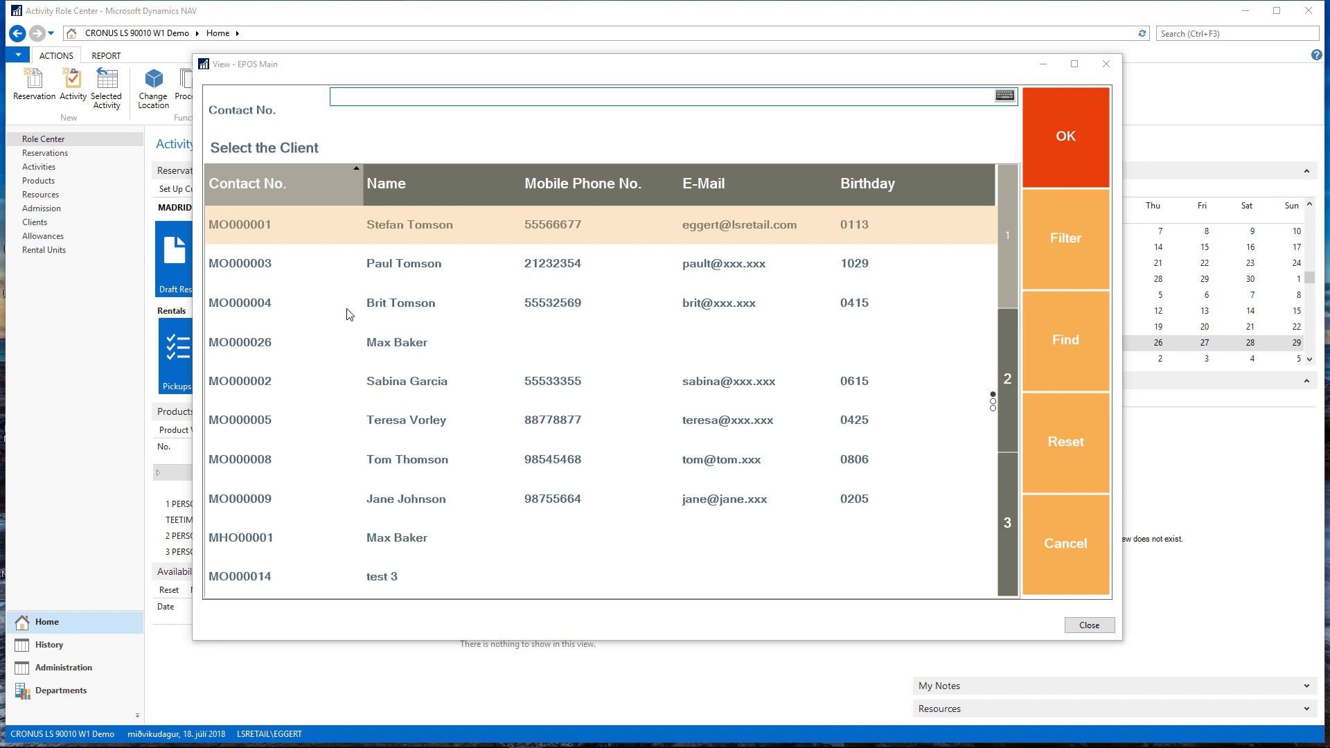
{"action": "left_click", "coordinate": [340, 574]}
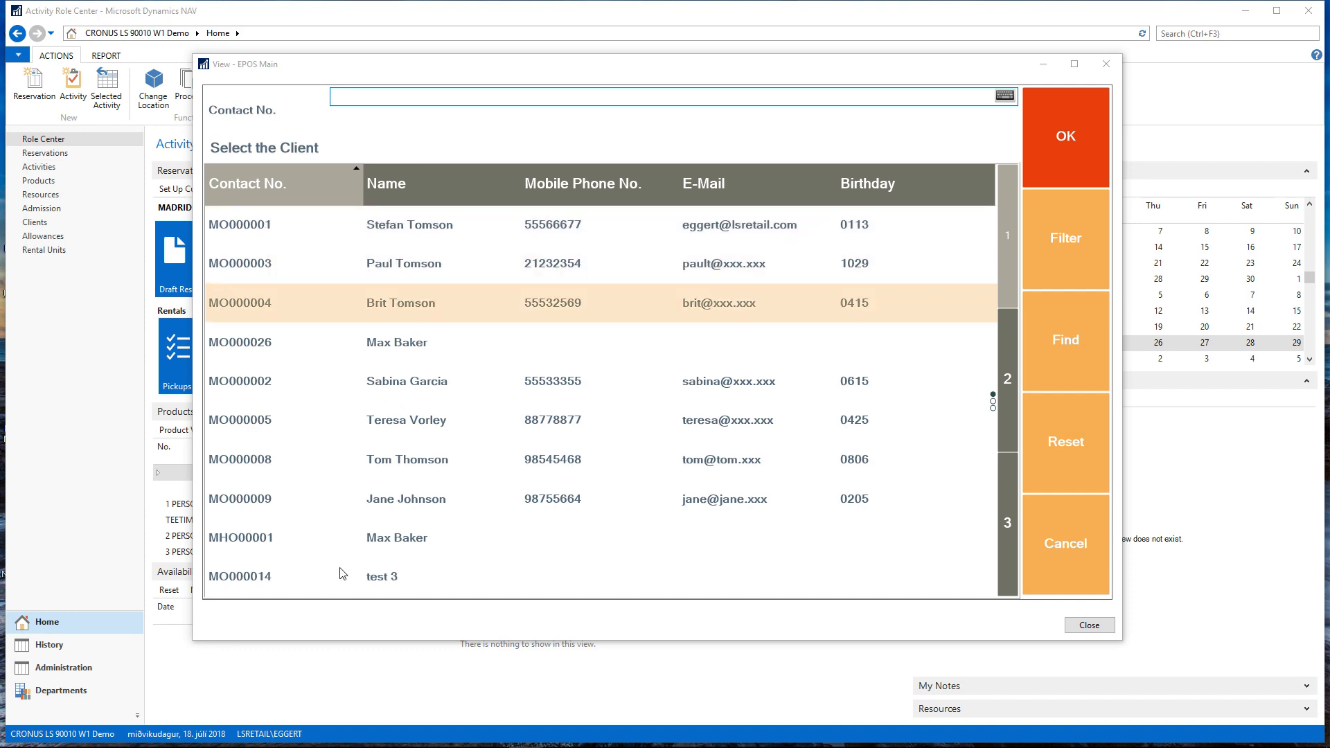
{"action": "left_click", "coordinate": [427, 424]}
{"action": "left_click", "coordinate": [1069, 158]}
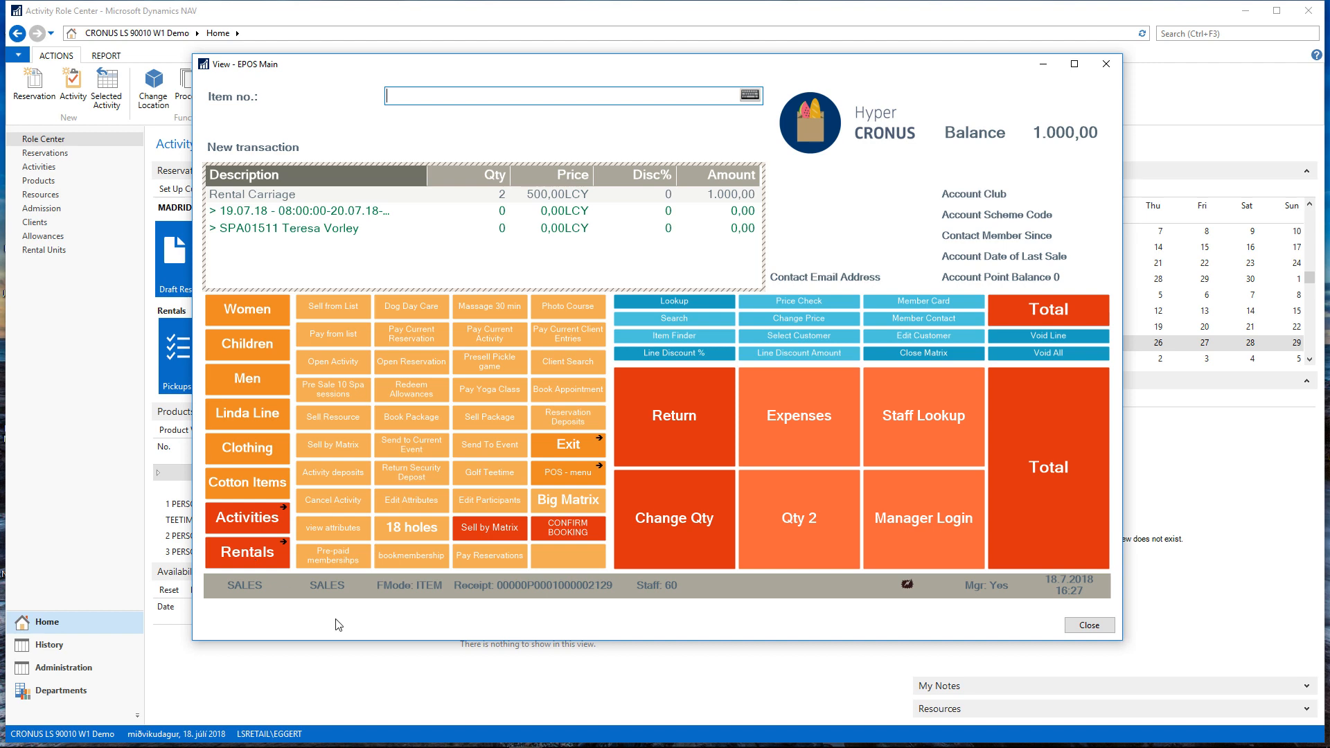
Assign rental unit A00007 to the carriage booking in the current sale
{"action": "left_click", "coordinate": [257, 565]}
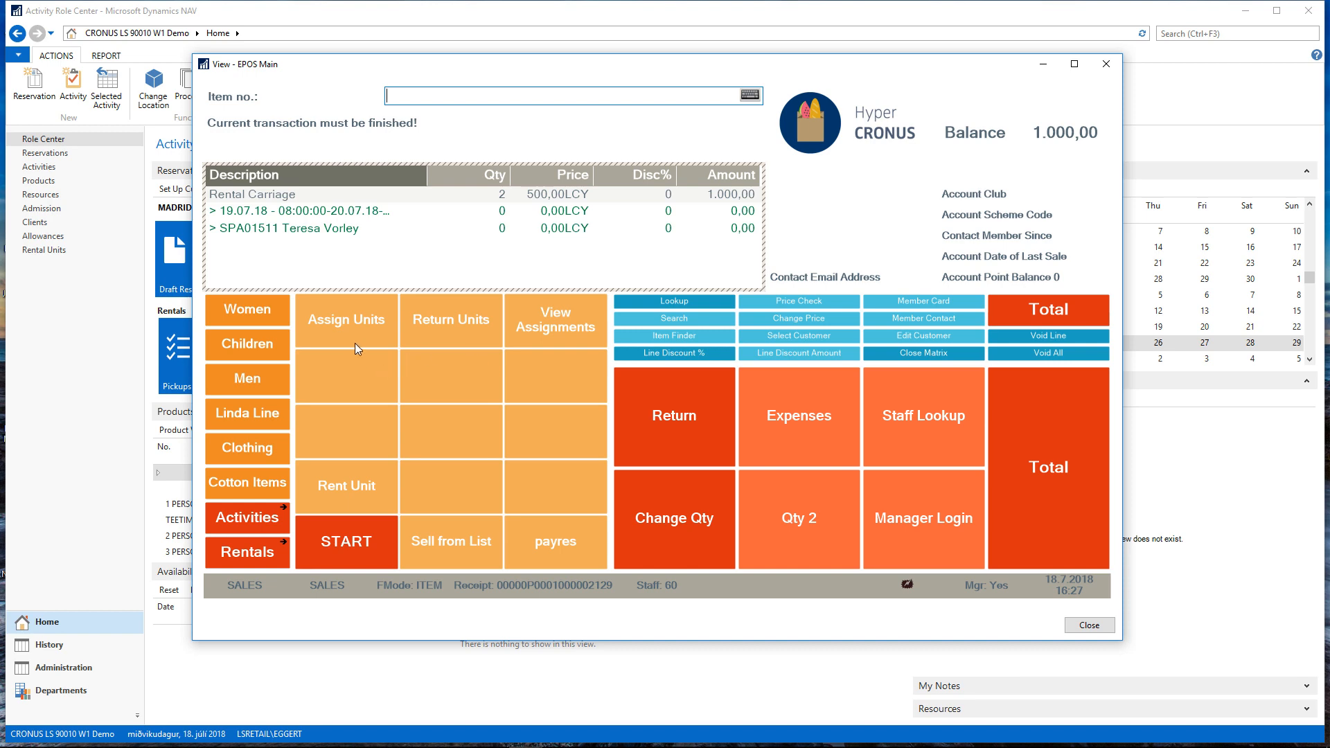
{"action": "left_click", "coordinate": [359, 338]}
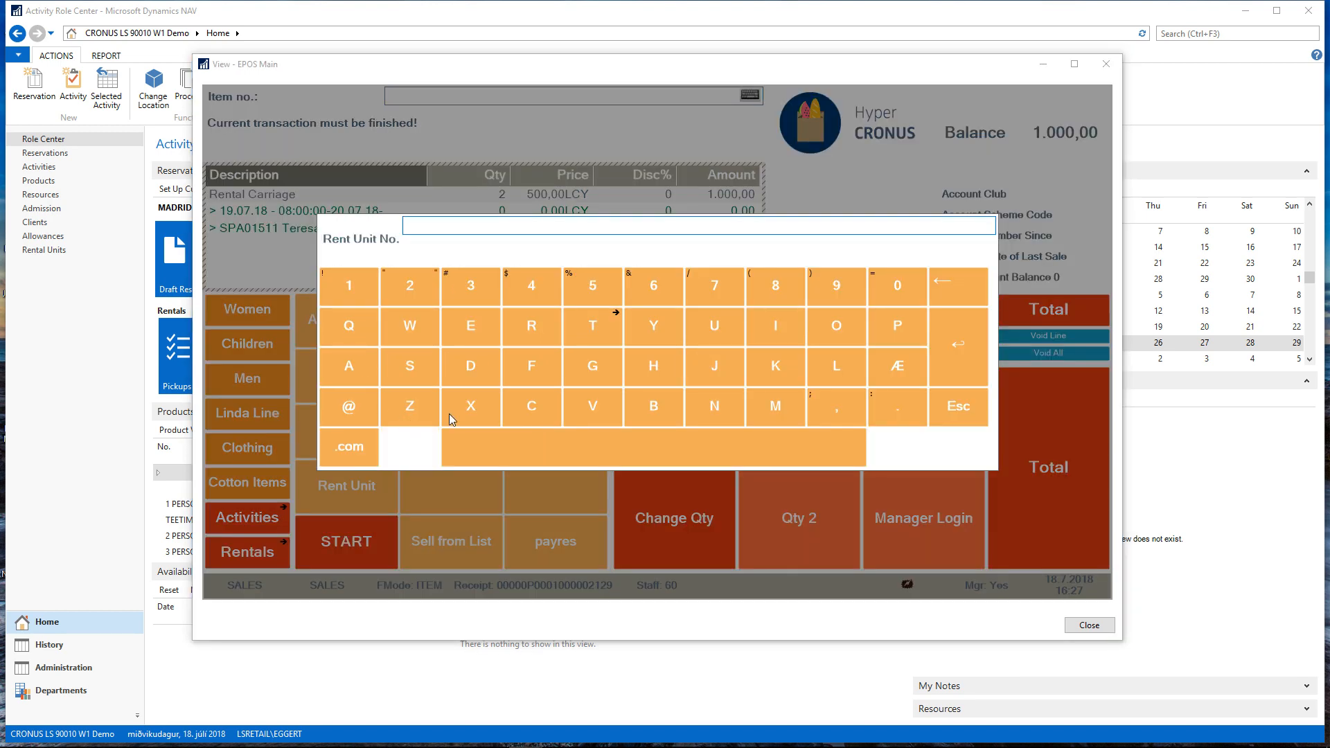
{"action": "type", "text": "A00007"}
{"action": "key", "text": "Return"}
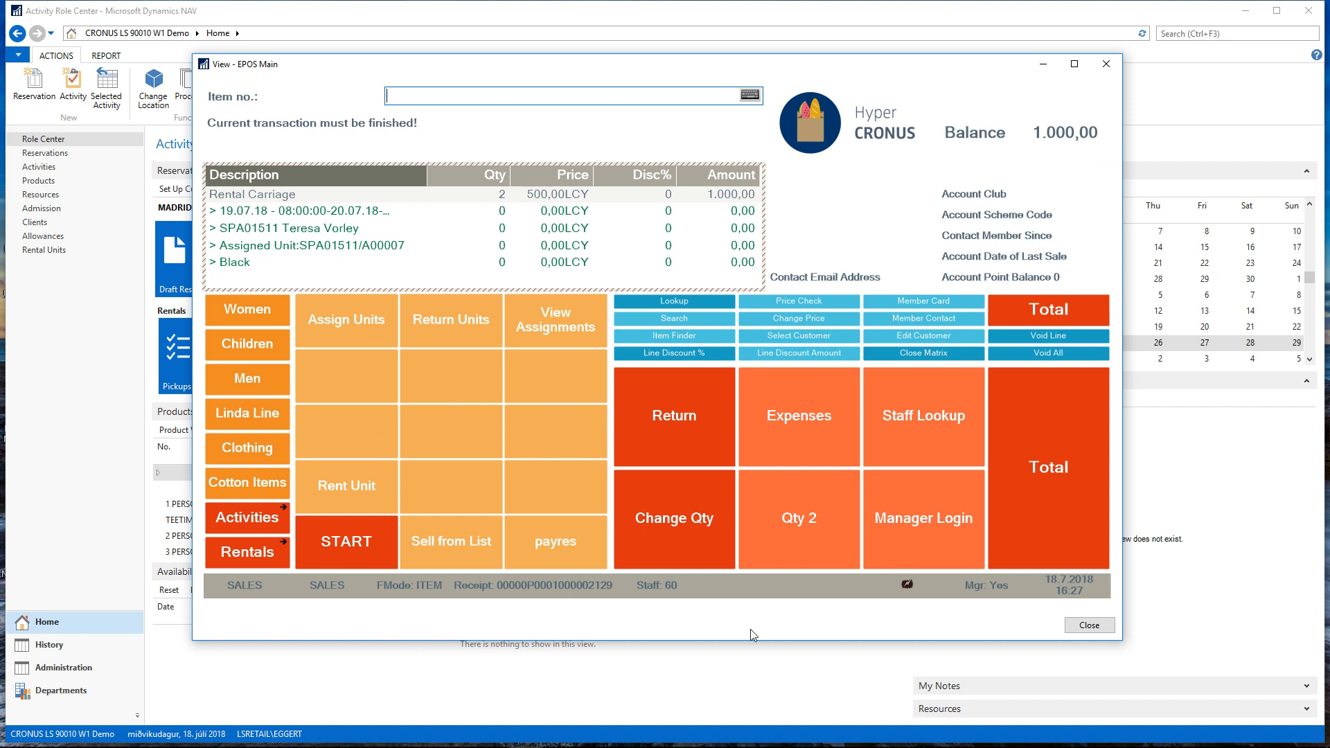
Total the sale with the assigned Black carriage and pay the full 1.000,00 in cash
{"action": "left_click", "coordinate": [1045, 520]}
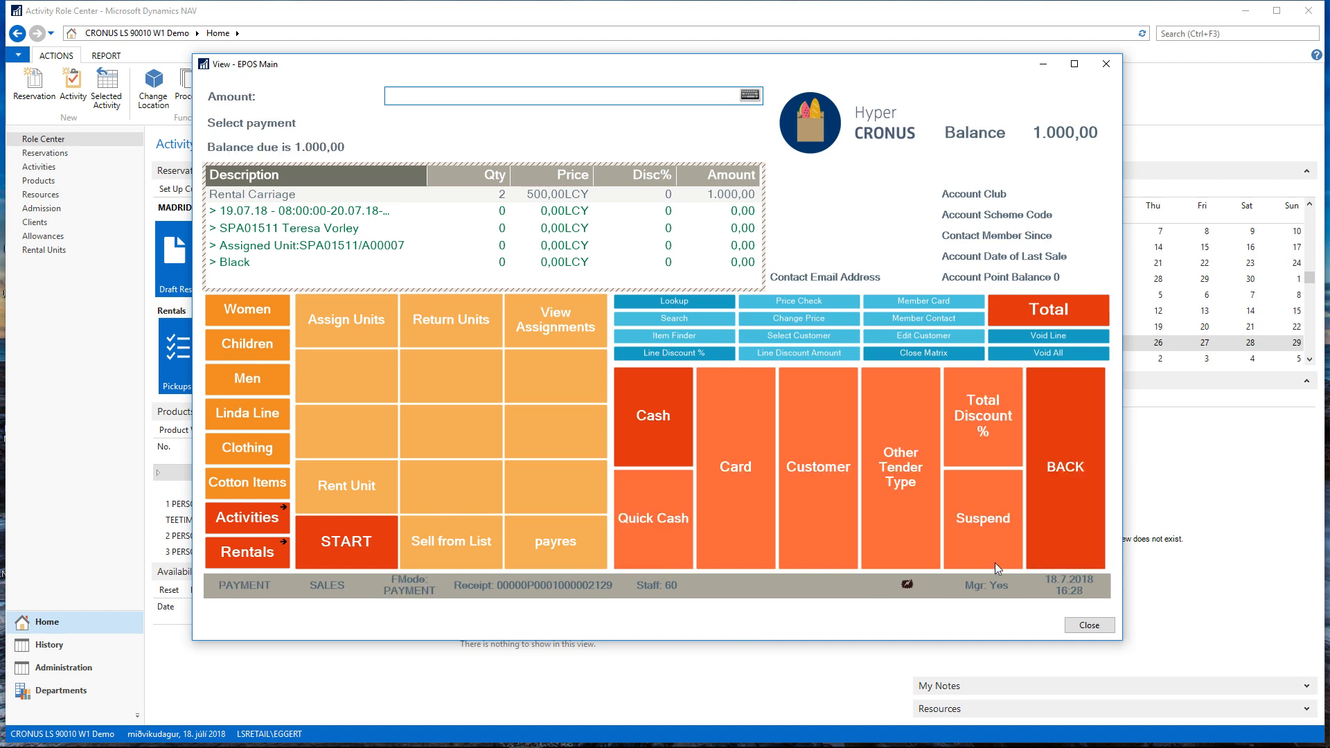
{"action": "left_click", "coordinate": [689, 457]}
{"action": "left_click", "coordinate": [757, 333]}
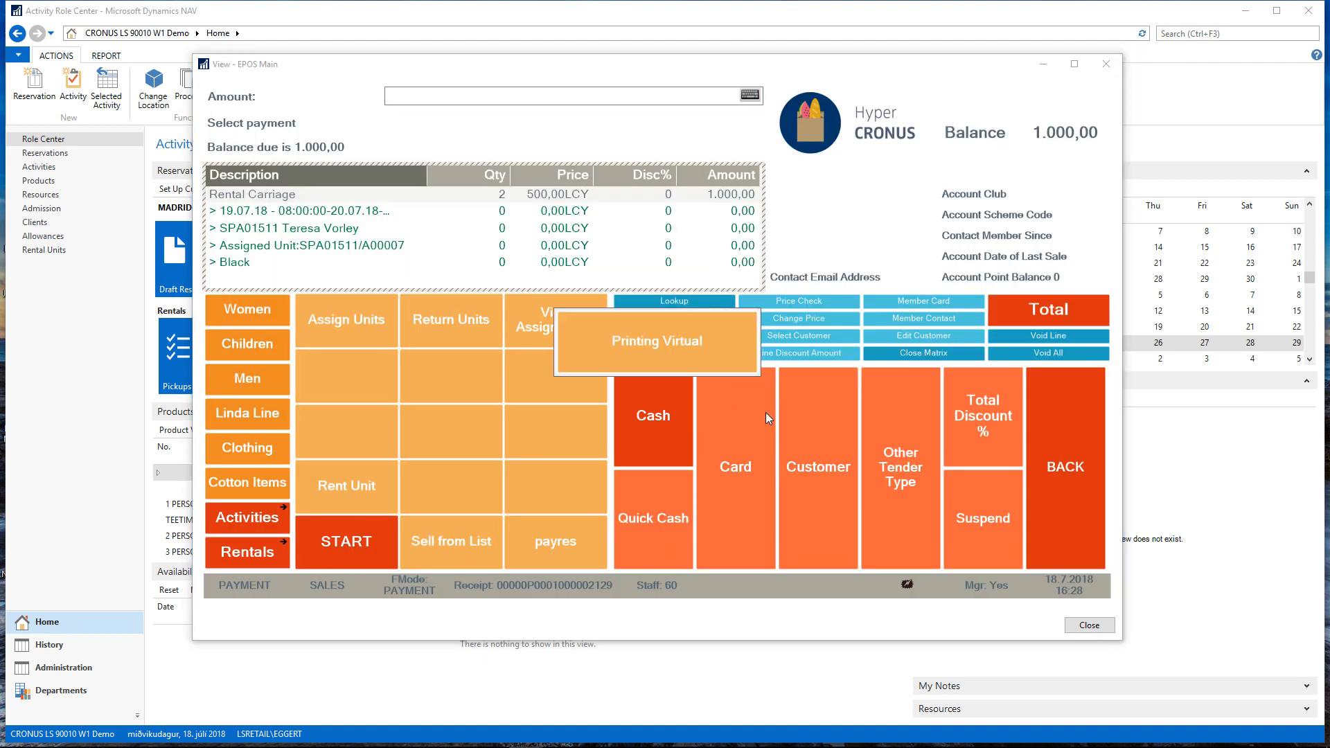
Switch to Dynamics NAV, examine the newest rental reservation's card for its payment and assigned unit, and return to the Role Center
{"action": "left_click", "coordinate": [44, 155]}
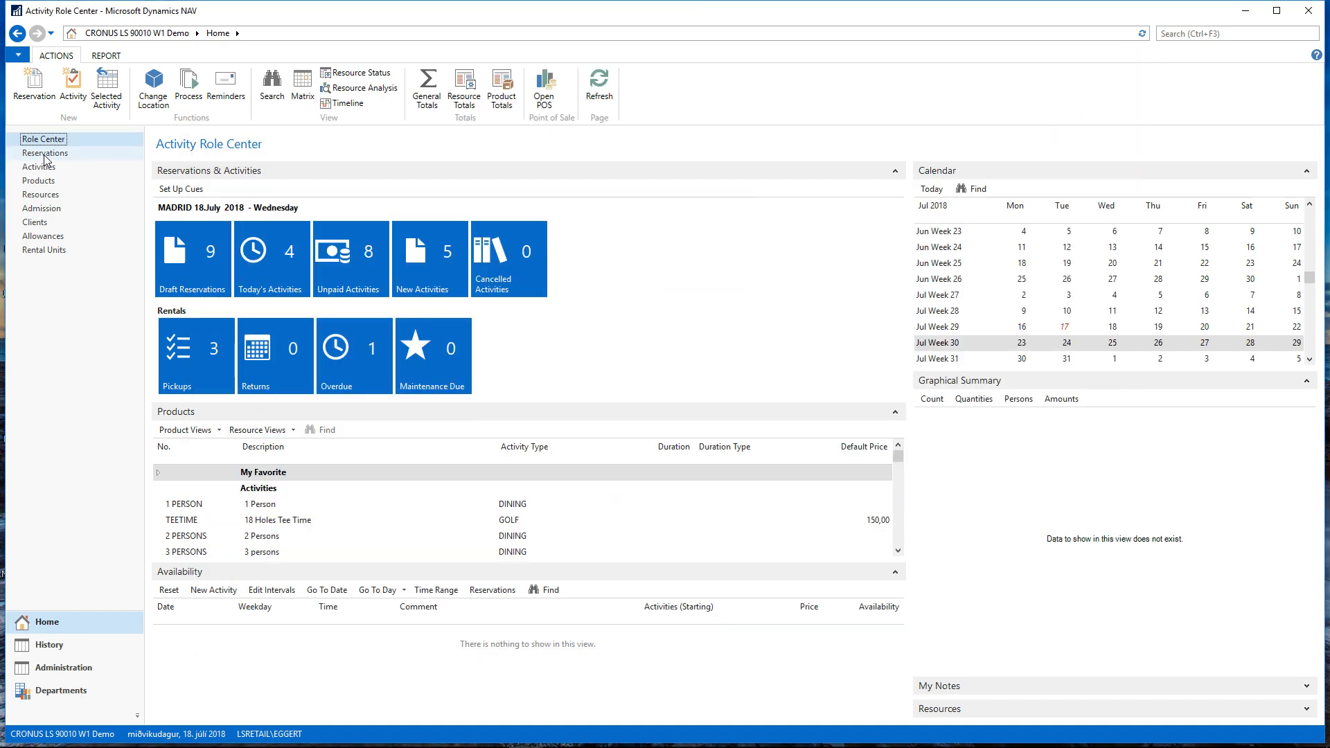
{"action": "left_click", "coordinate": [43, 153]}
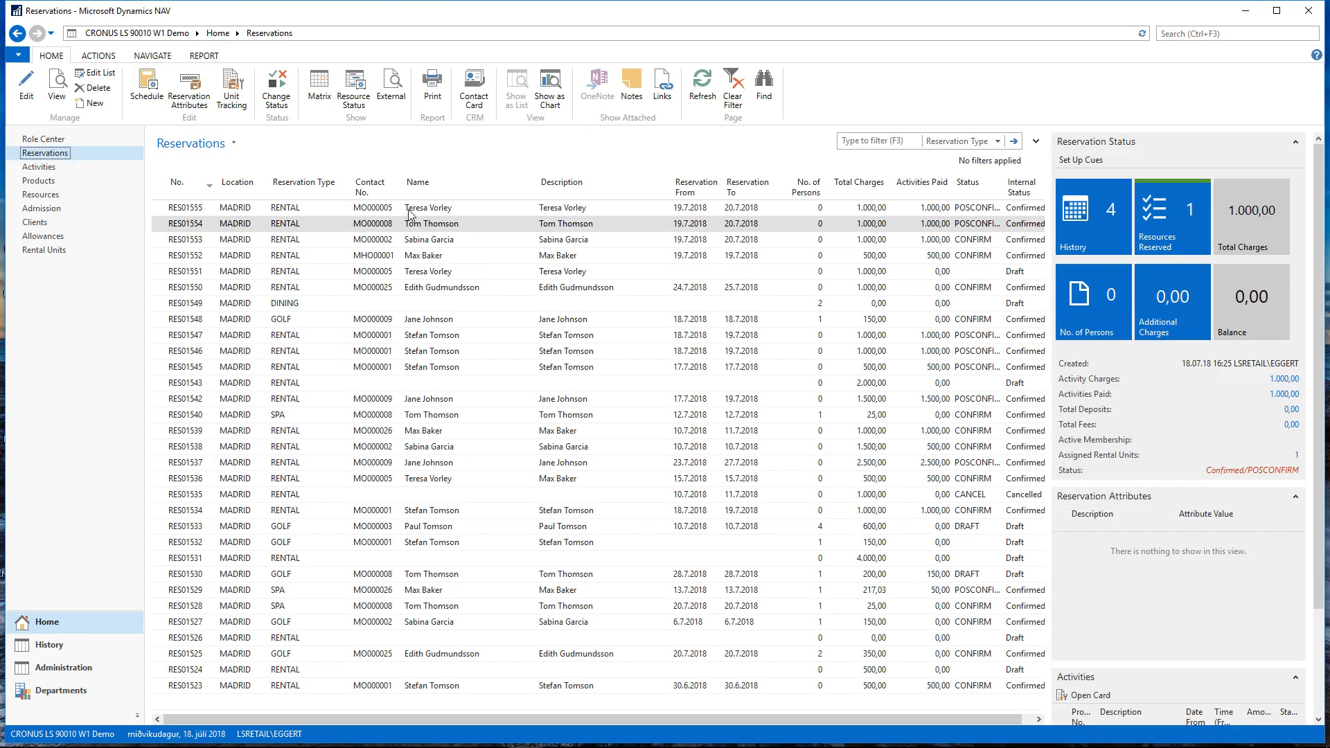
{"action": "left_click", "coordinate": [409, 212]}
{"action": "left_click", "coordinate": [26, 87]}
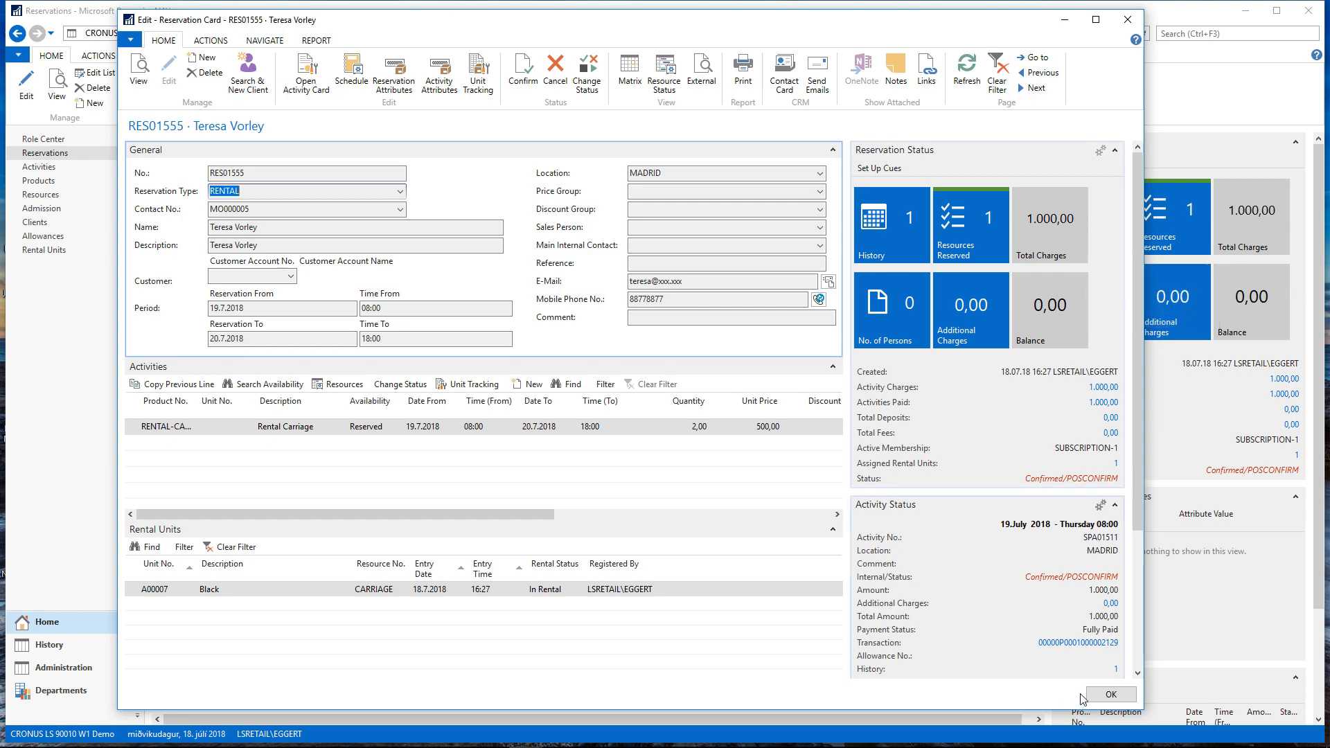
{"action": "left_click", "coordinate": [1108, 694]}
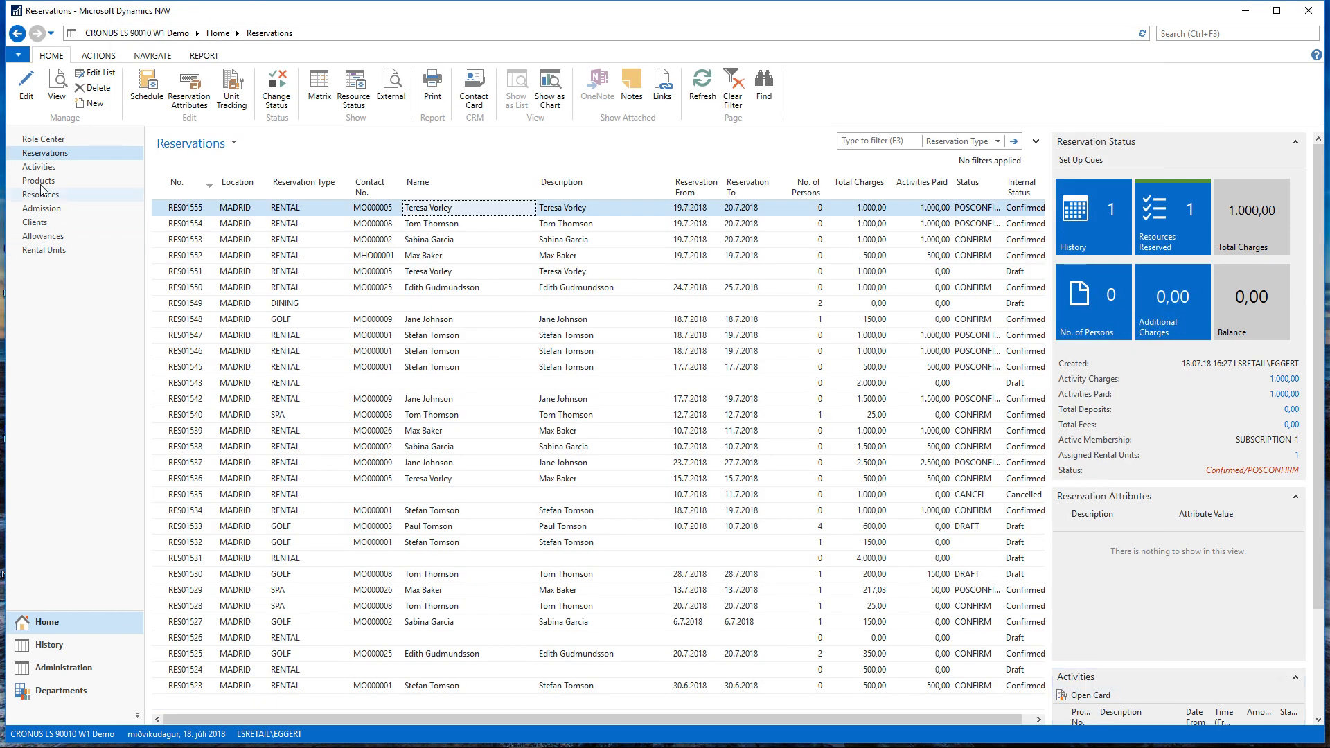
{"action": "left_click", "coordinate": [48, 142]}
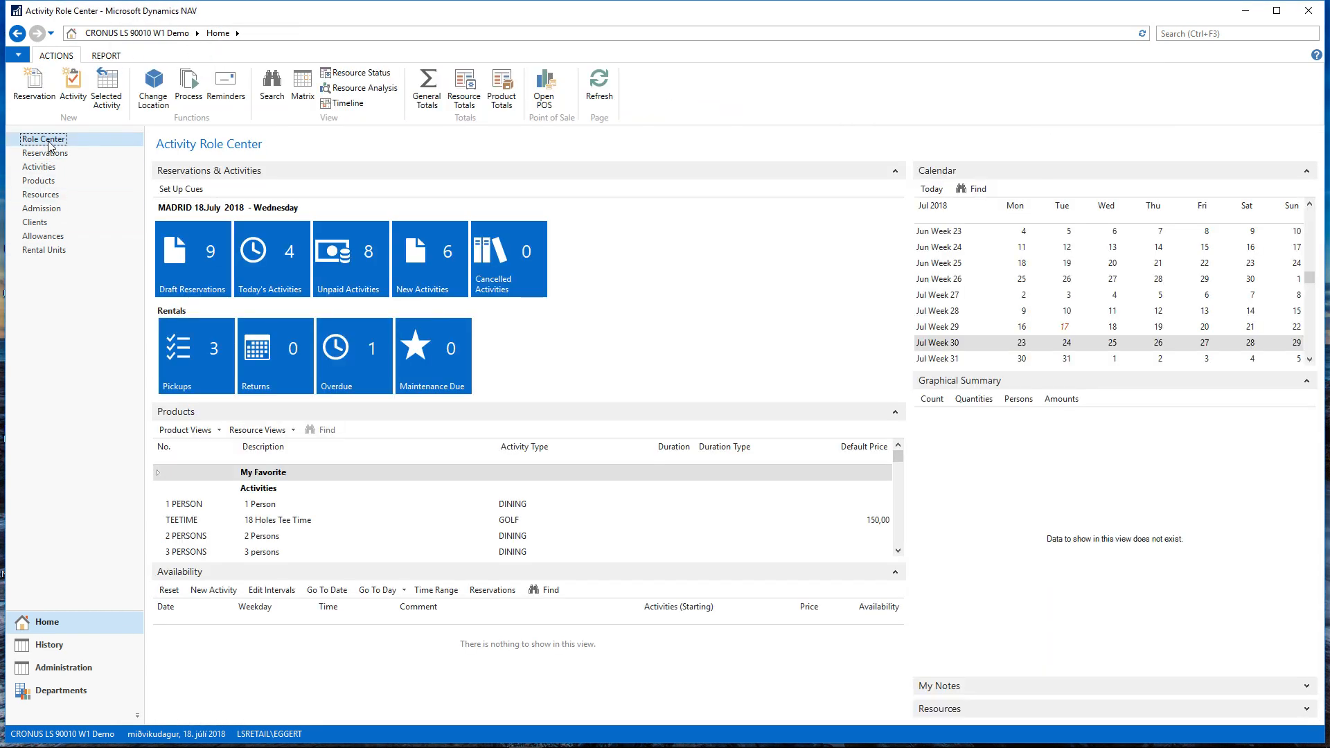